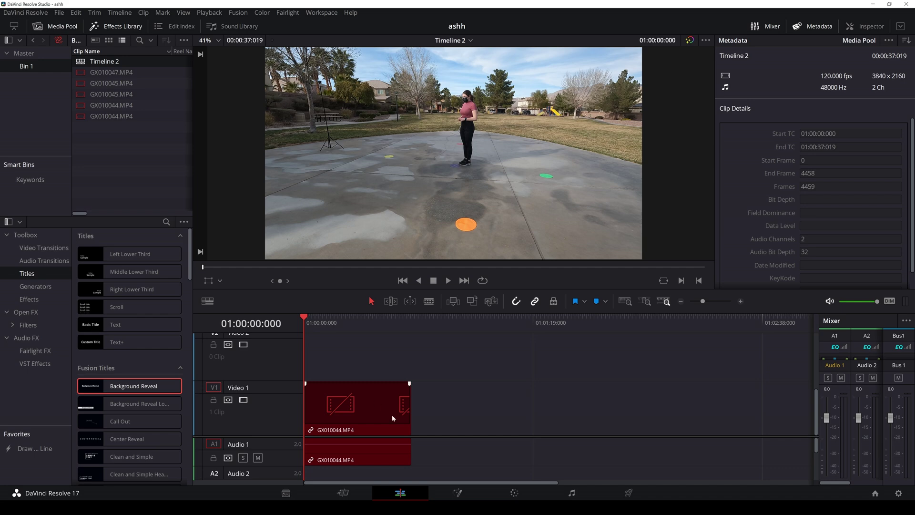
Step: Switch to the File Explorer window showing the Cam01 footage folder beside DaVinci Resolve
{"action": "key", "text": "alt+Tab"}
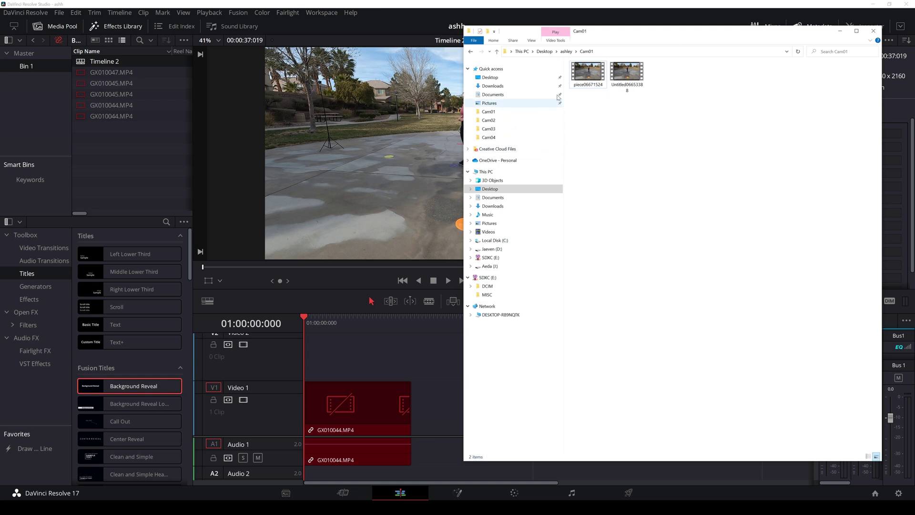
{"action": "left_click", "coordinate": [467, 172]}
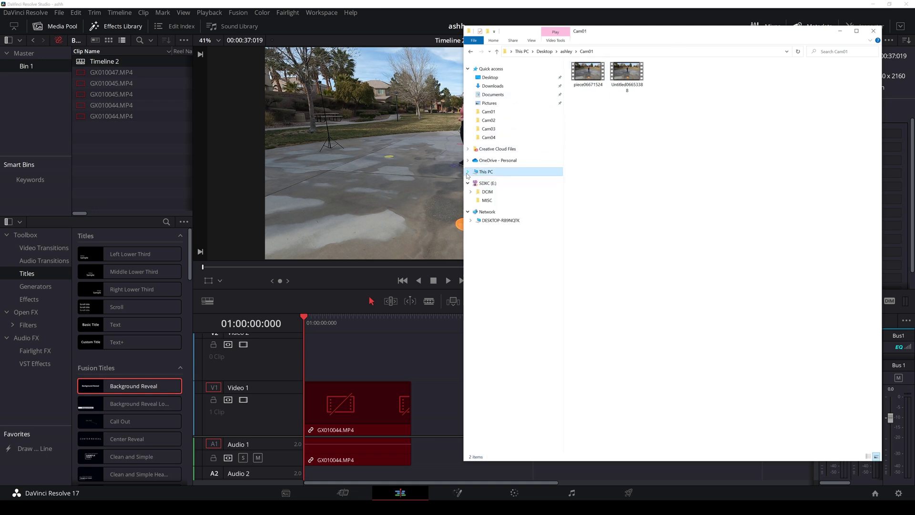
{"action": "left_click", "coordinate": [566, 51]}
{"action": "double_click", "coordinate": [599, 87]}
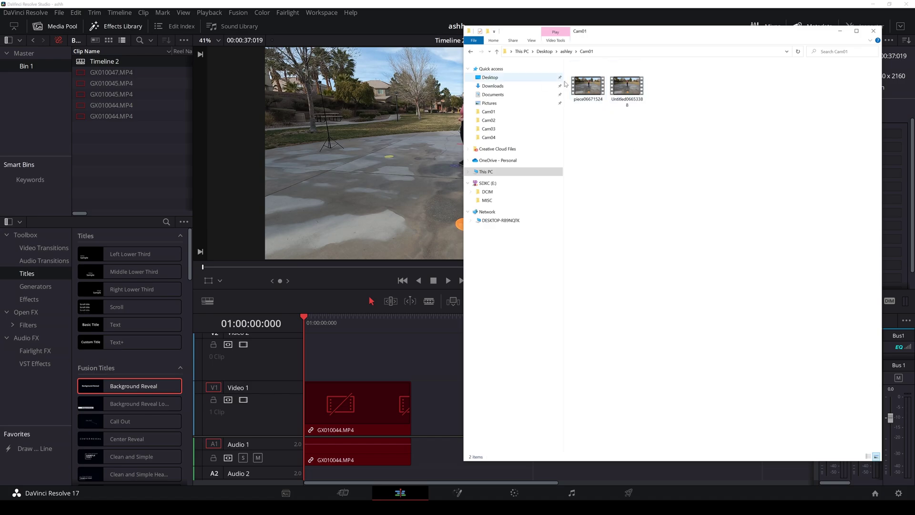
{"action": "left_click", "coordinate": [622, 83]}
{"action": "double_click", "coordinate": [622, 83]}
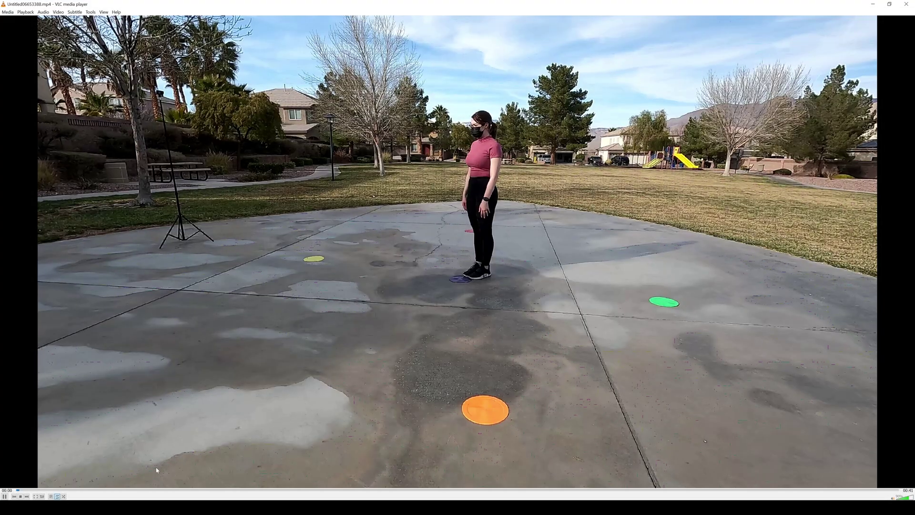
{"action": "left_click", "coordinate": [4, 496]}
{"action": "left_click", "coordinate": [906, 5]}
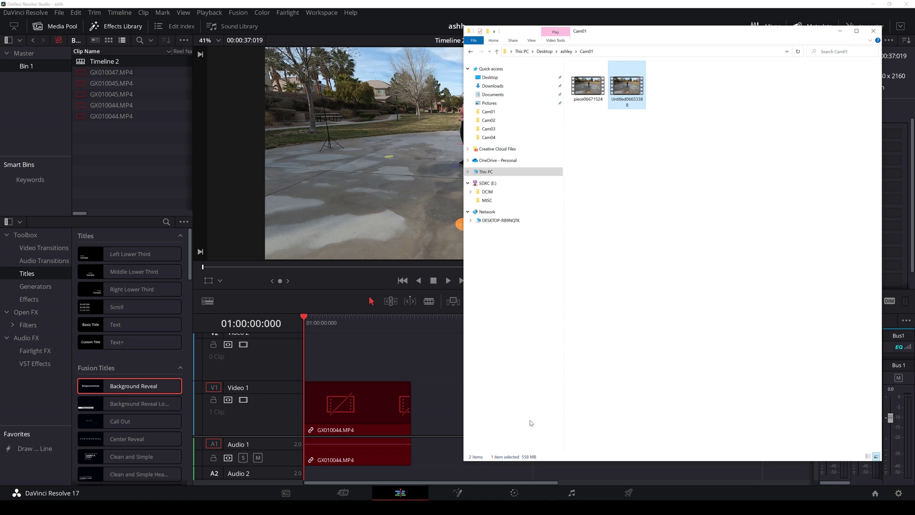
Step: Maximize Explorer, rename the Cam01 Untitled video to cam01_calibration, and copy that name
{"action": "left_click", "coordinate": [856, 31]}
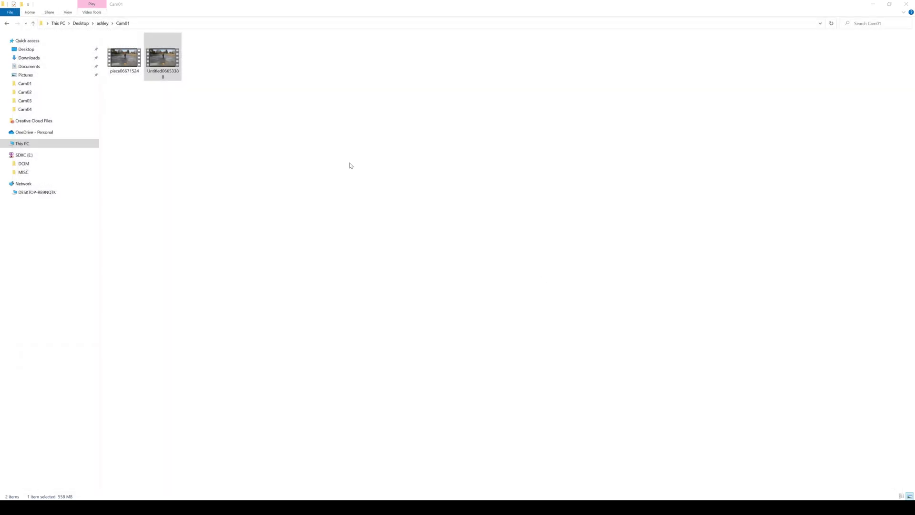
{"action": "left_click", "coordinate": [174, 62]}
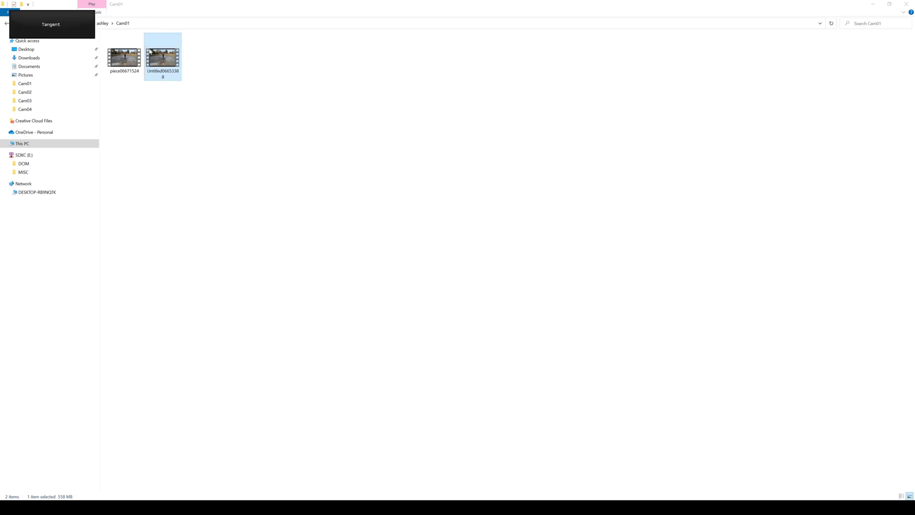
{"action": "right_click", "coordinate": [176, 73]}
{"action": "left_click", "coordinate": [189, 240]}
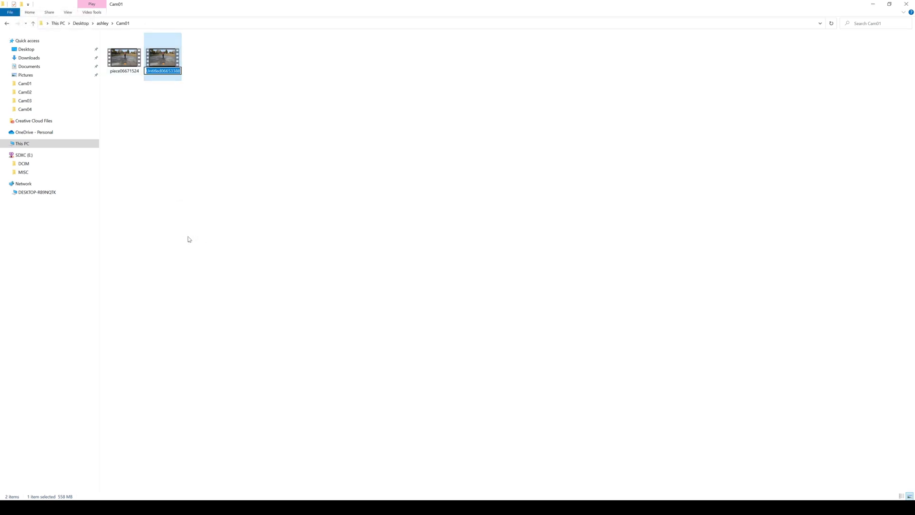
{"action": "type", "text": "cam01_calibrationm"}
{"action": "key", "text": "Return"}
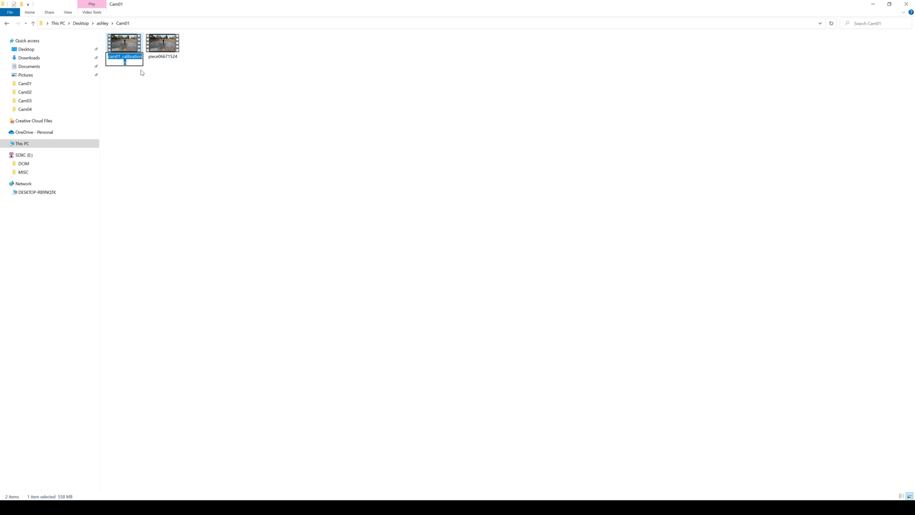
{"action": "left_click", "coordinate": [139, 75]}
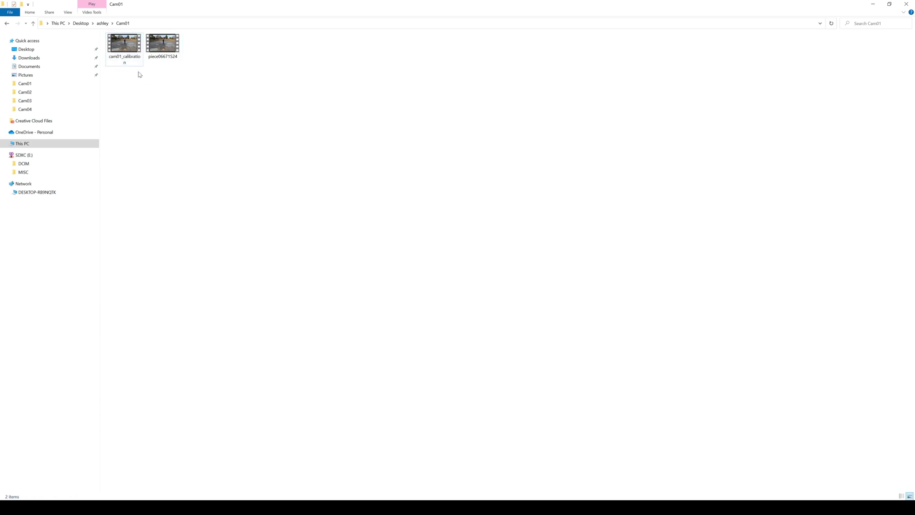
{"action": "left_click", "coordinate": [129, 50]}
{"action": "right_click", "coordinate": [129, 50]}
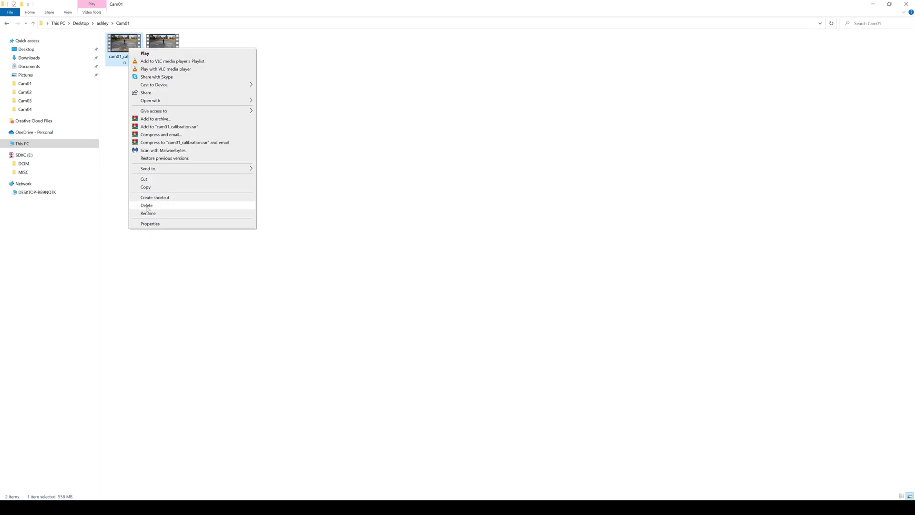
{"action": "left_click", "coordinate": [178, 212]}
{"action": "key", "text": "ctrl+c"}
Step: Rename the Cam02 Untitled video to cam02_calibration by editing the pasted name
{"action": "left_click", "coordinate": [7, 23]}
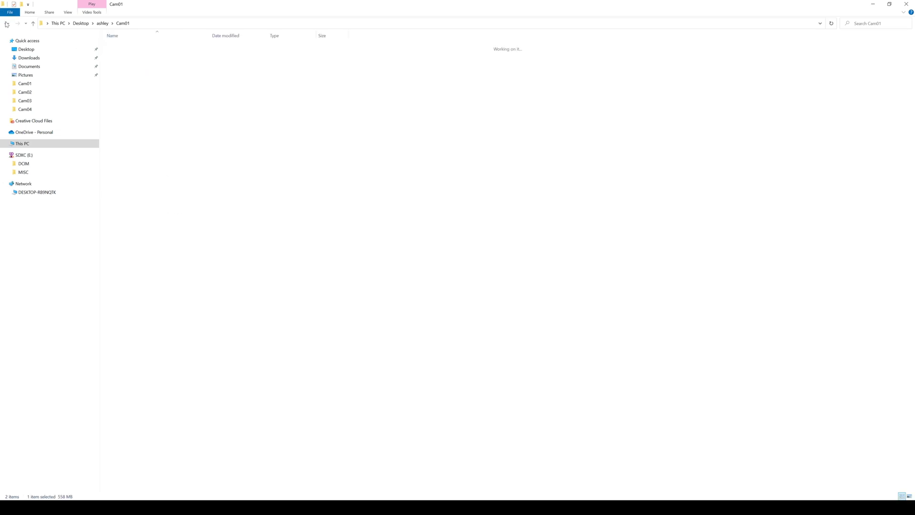
{"action": "double_click", "coordinate": [129, 61]}
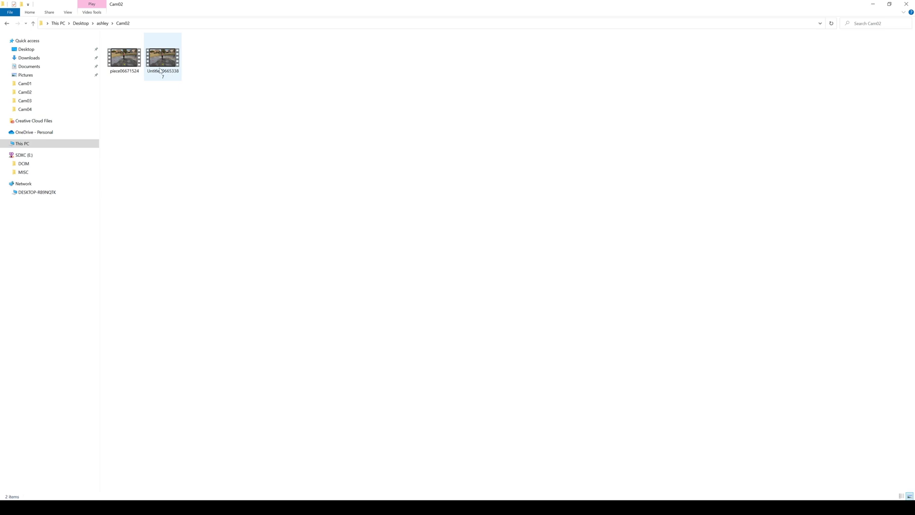
{"action": "left_click", "coordinate": [160, 70]}
{"action": "right_click", "coordinate": [162, 60]}
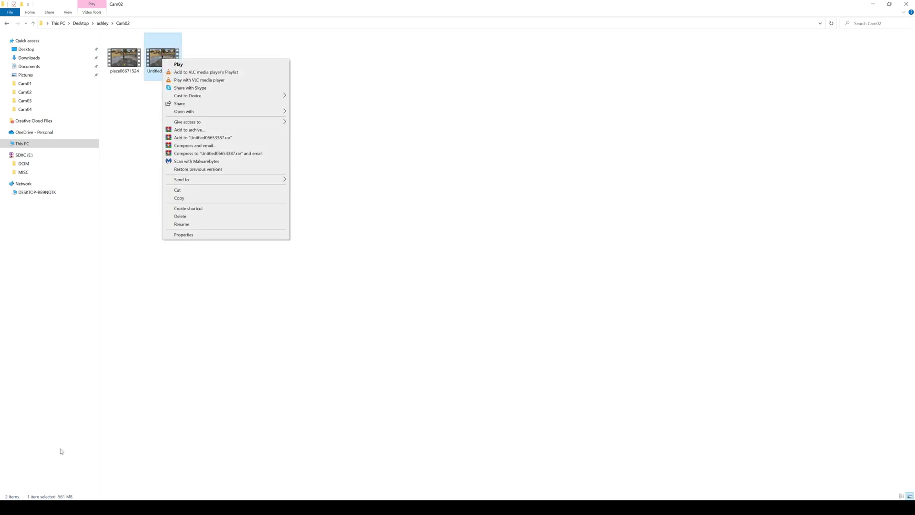
{"action": "left_click", "coordinate": [181, 224]}
{"action": "key", "text": "ctrl+v"}
{"action": "key", "text": "Left"}
{"action": "key", "text": "Left"}
{"action": "key", "text": "Left"}
{"action": "key", "text": "Left"}
{"action": "key", "text": "Left"}
{"action": "key", "text": "Left"}
{"action": "key", "text": "Left"}
{"action": "key", "text": "Left"}
{"action": "key", "text": "Left"}
{"action": "key", "text": "Left"}
{"action": "key", "text": "Left"}
{"action": "key", "text": "Left"}
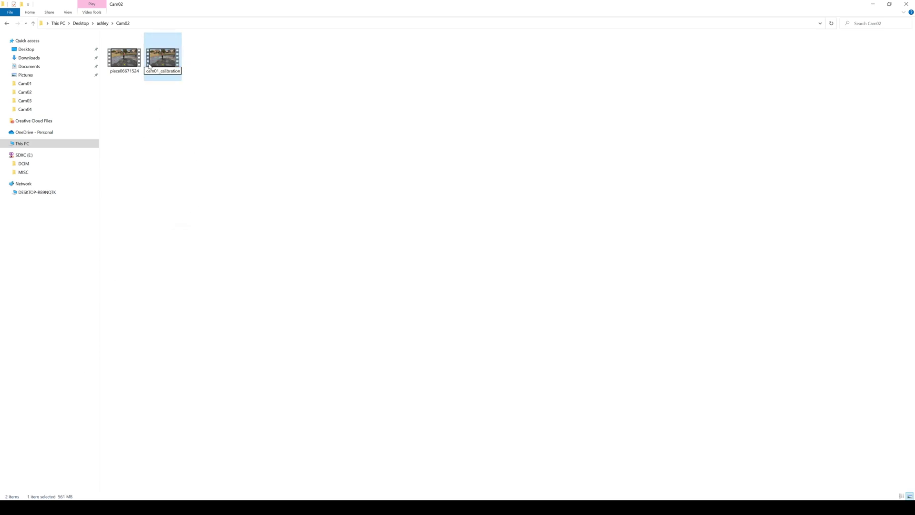
{"action": "key", "text": "BackSpace"}
{"action": "type", "text": "2"}
{"action": "key", "text": "Return"}
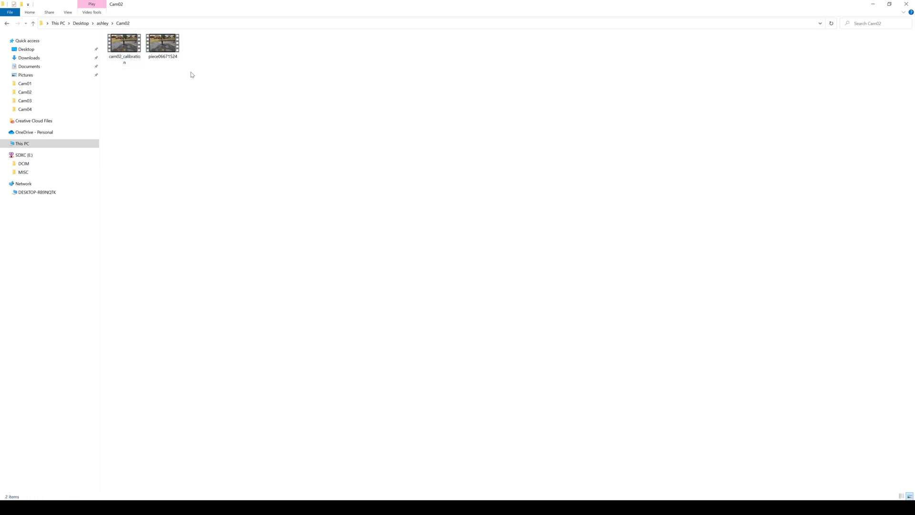
{"action": "left_click", "coordinate": [7, 24]}
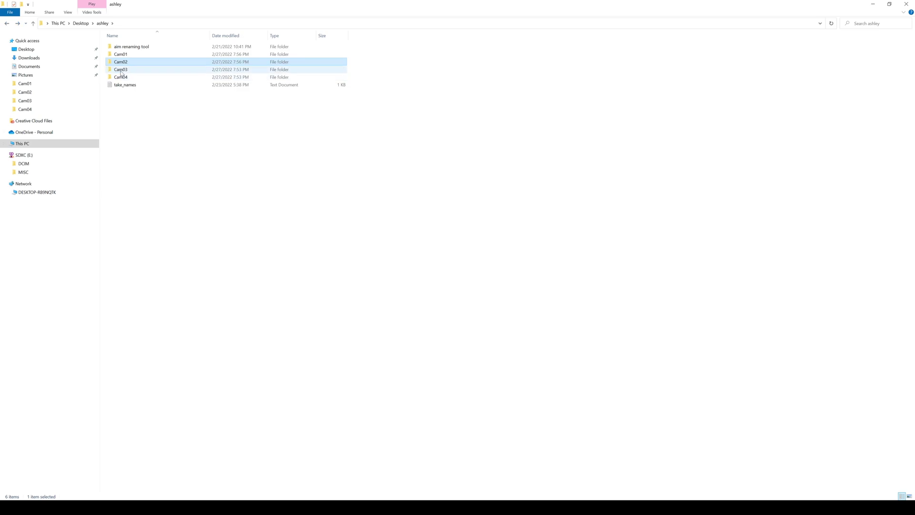
Step: Rename the take video in the Cam04 folder to cam04_take_01
{"action": "double_click", "coordinate": [155, 78]}
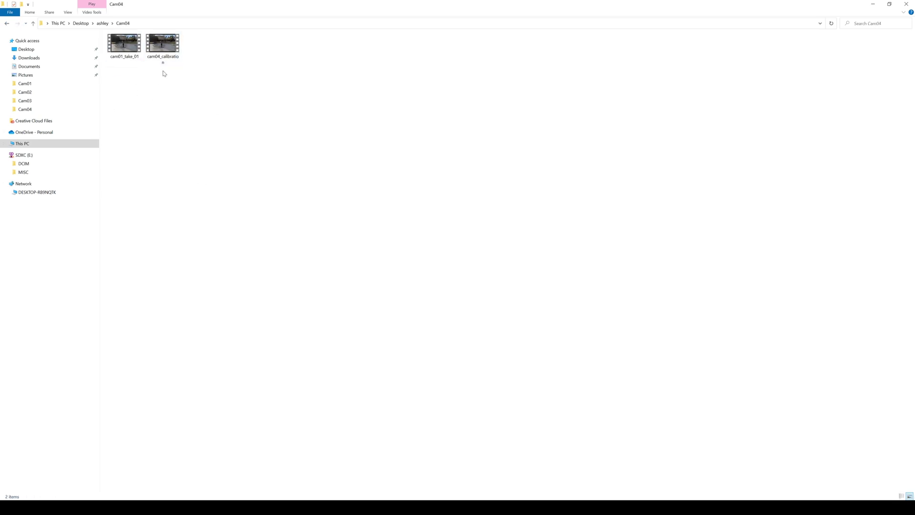
{"action": "right_click", "coordinate": [123, 44]}
{"action": "left_click", "coordinate": [158, 211]}
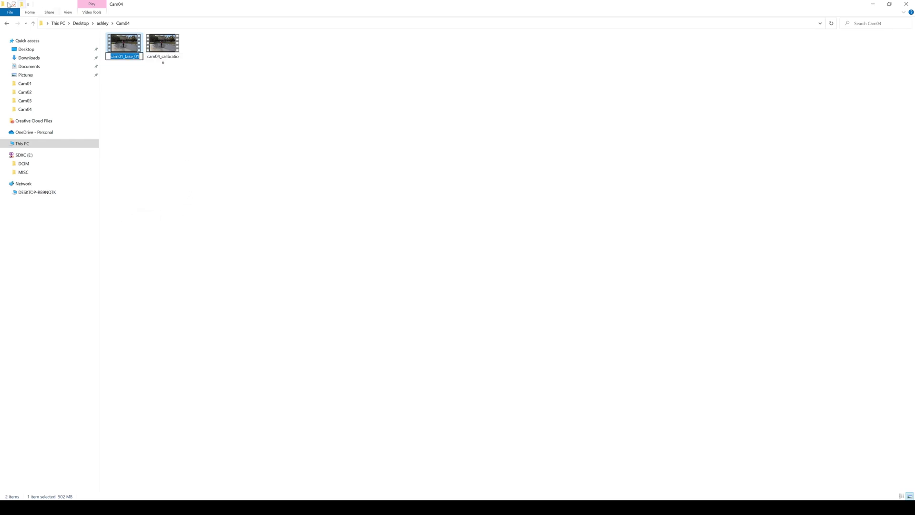
{"action": "key", "text": "Return"}
{"action": "left_click", "coordinate": [138, 71]}
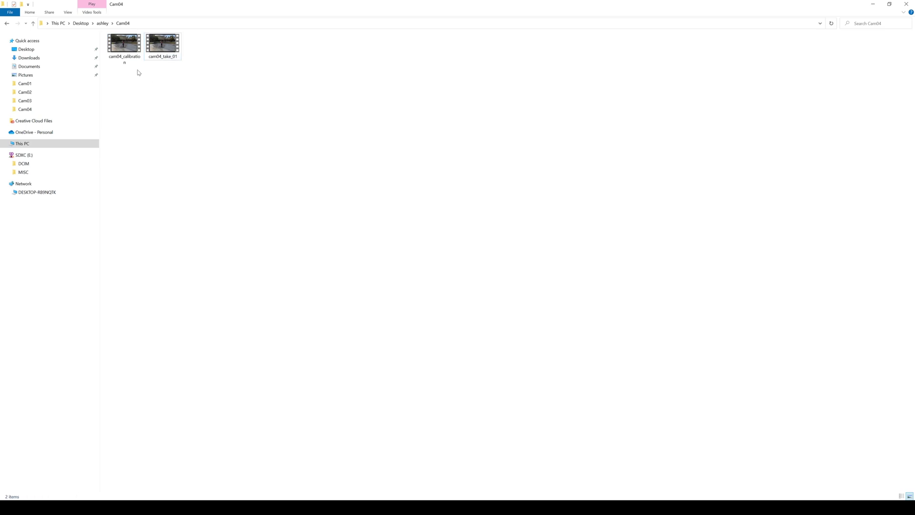
{"action": "key", "text": "Home"}
{"action": "key", "text": "shift+F10"}
{"action": "left_click", "coordinate": [253, 92]}
{"action": "key", "text": "Right"}
{"action": "key", "text": "shift+F10"}
{"action": "key", "text": "Escape"}
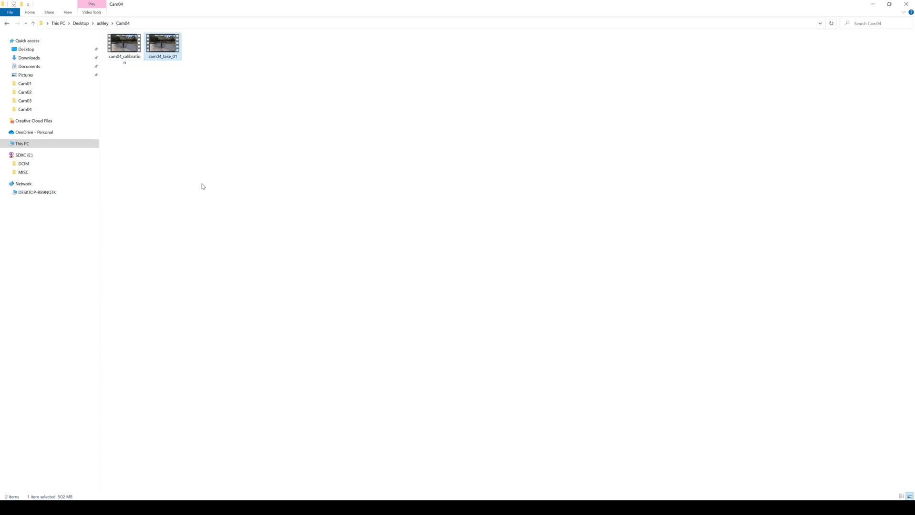
{"action": "left_click", "coordinate": [202, 186]}
Step: Rename the Cam03 video piece06671523 to cam03_take_01
{"action": "left_click", "coordinate": [7, 23]}
{"action": "double_click", "coordinate": [119, 70]}
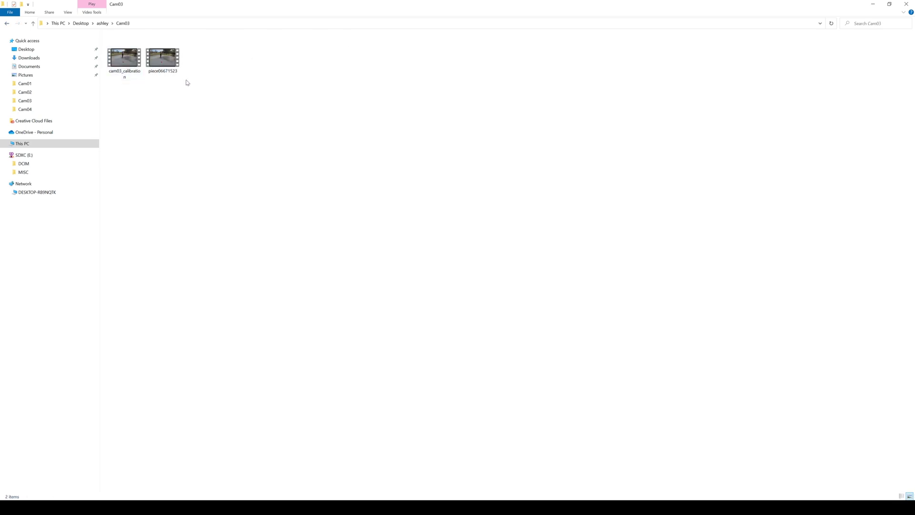
{"action": "double_click", "coordinate": [162, 72]}
{"action": "key", "text": "shift+F10"}
{"action": "left_click", "coordinate": [190, 226]}
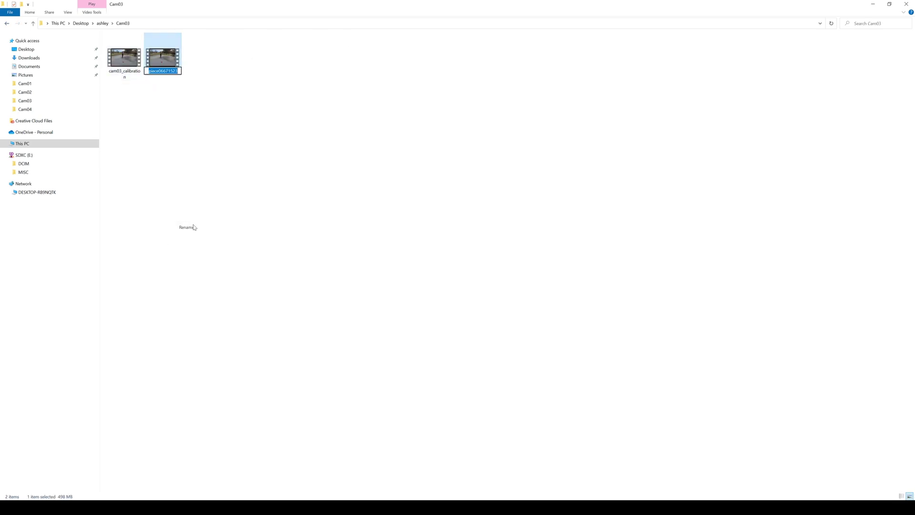
{"action": "type", "text": "cam04_take_01"}
{"action": "left_click", "coordinate": [210, 156]}
{"action": "left_click", "coordinate": [7, 23]}
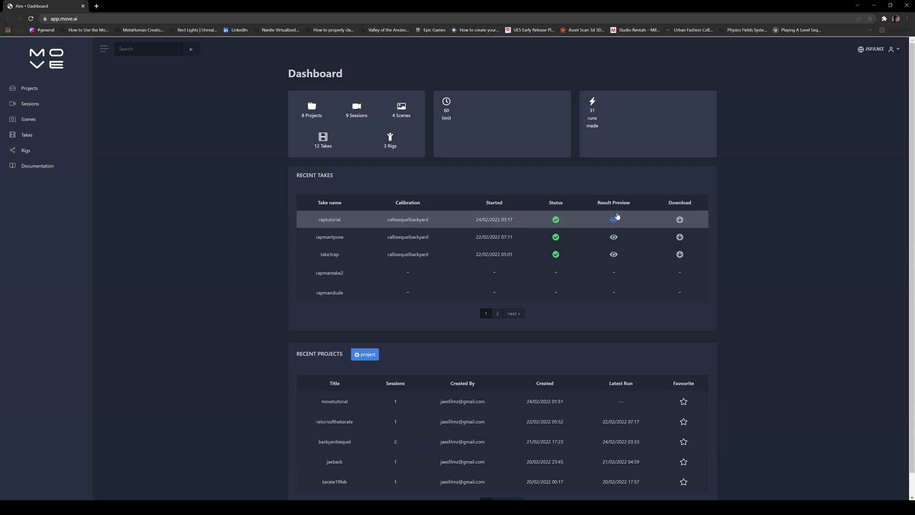
Step: Scroll the Move.ai dashboard down to the Recent Projects list
{"action": "scroll", "coordinate": [491, 306], "scroll_direction": "down", "scroll_amount": 1}
{"action": "scroll", "coordinate": [496, 333], "scroll_direction": "down", "scroll_amount": 1}
{"action": "scroll", "coordinate": [524, 343], "scroll_direction": "up", "scroll_amount": 2}
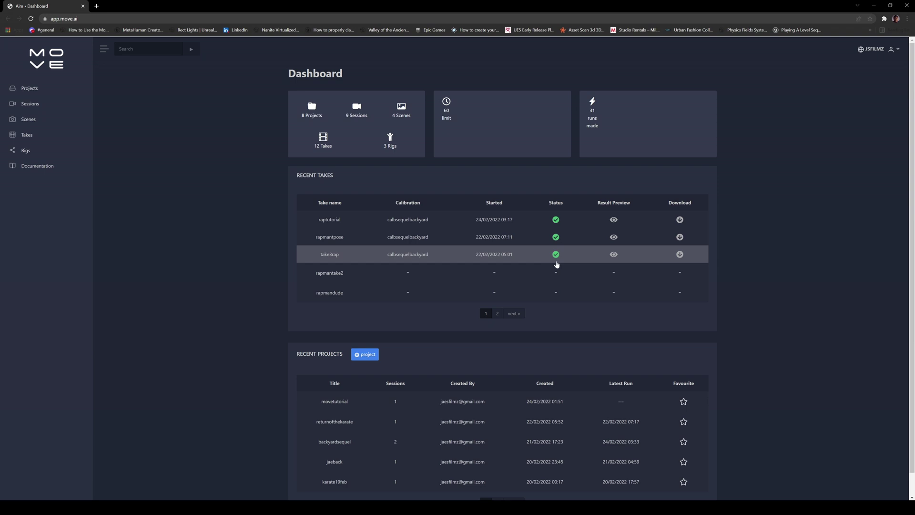
{"action": "scroll", "coordinate": [376, 348], "scroll_direction": "down", "scroll_amount": 1}
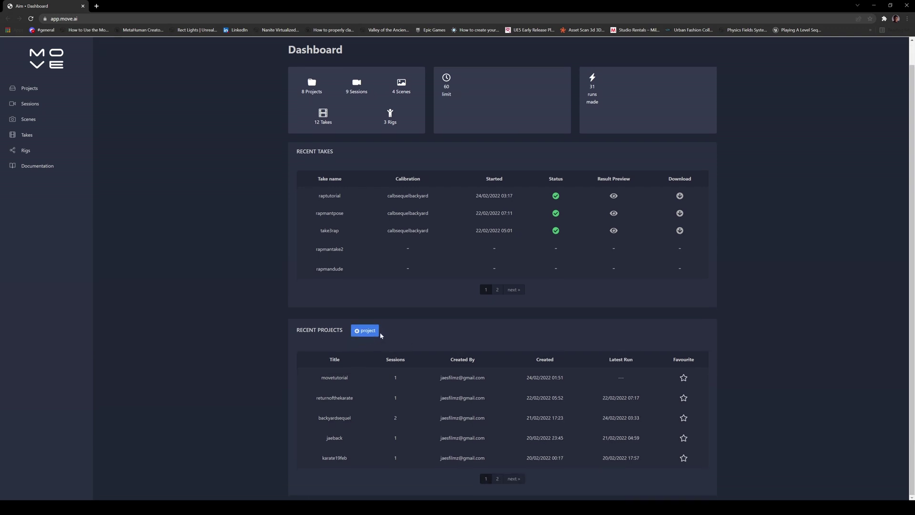
Step: Create a new Move.ai project with the title 27feb and save it
{"action": "left_click", "coordinate": [365, 331]}
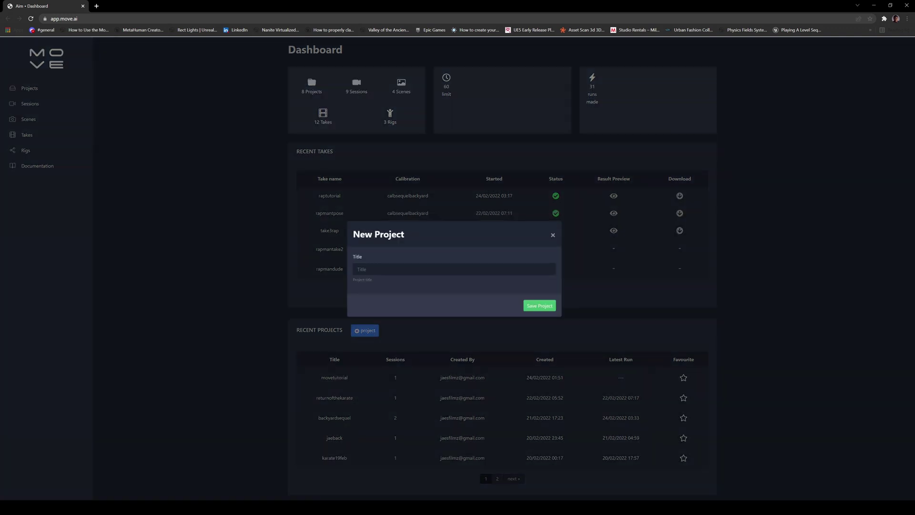
{"action": "type", "text": "27feb"}
{"action": "left_click", "coordinate": [538, 306]}
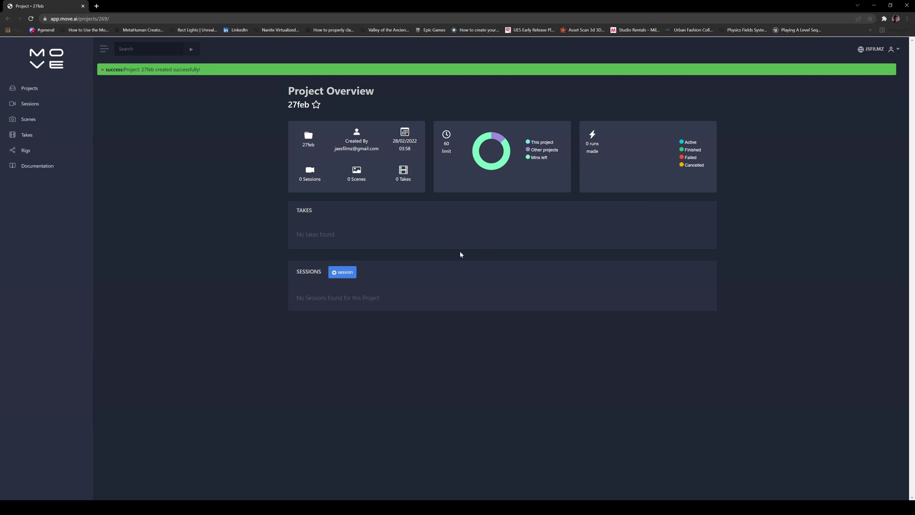
Step: Save a session titled 27febpunch: GoPro Hero 10 [4K], 4 cameras, Outdoors, Small Area
{"action": "left_click", "coordinate": [347, 273]}
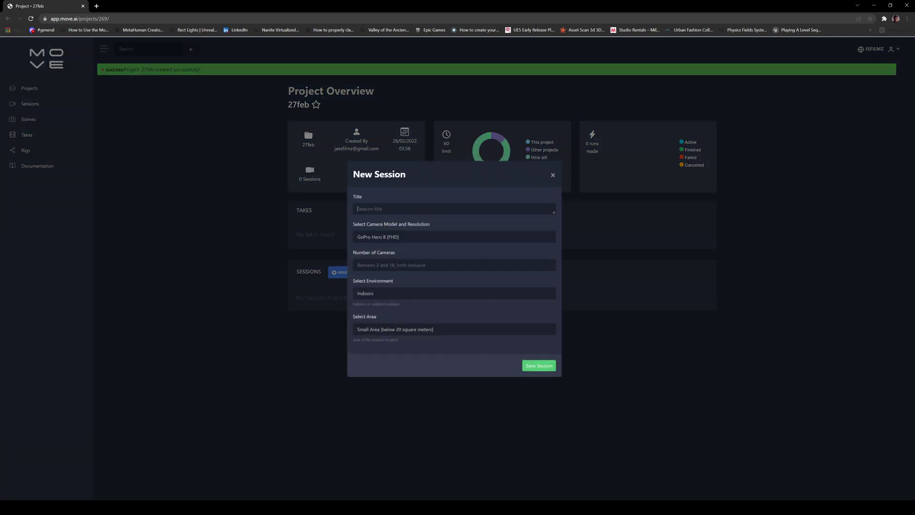
{"action": "type", "text": "27febpunch"}
{"action": "left_click", "coordinate": [381, 236]}
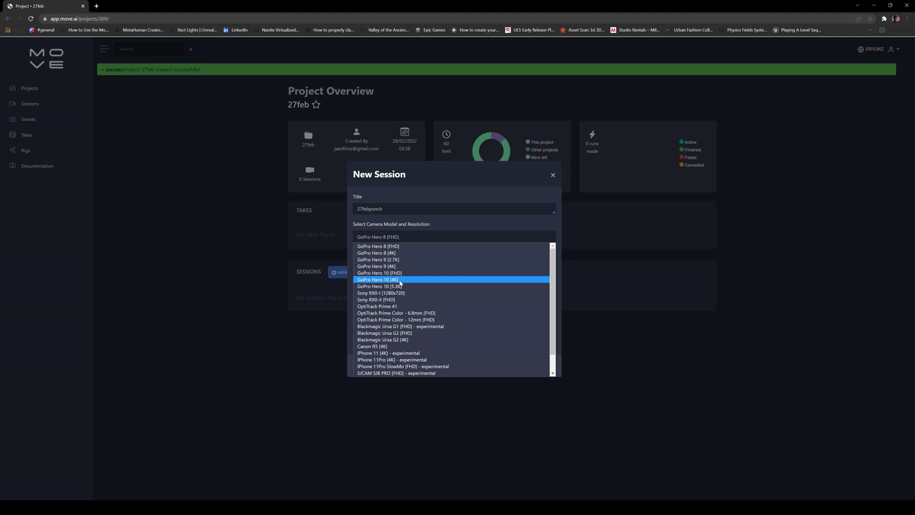
{"action": "left_click", "coordinate": [400, 283]}
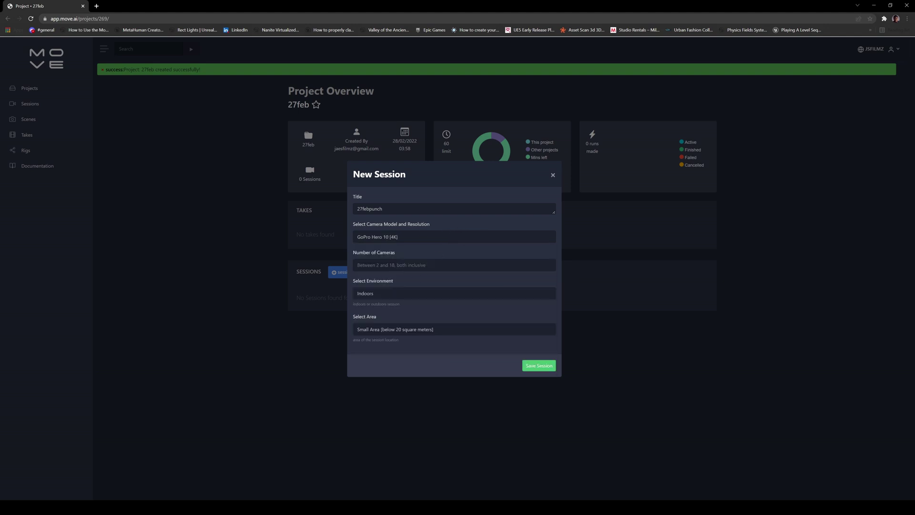
{"action": "type", "text": "4"}
{"action": "left_click", "coordinate": [382, 295]}
{"action": "left_click", "coordinate": [382, 309]}
{"action": "left_click", "coordinate": [405, 332]}
{"action": "left_click", "coordinate": [398, 348]}
{"action": "left_click", "coordinate": [547, 366]}
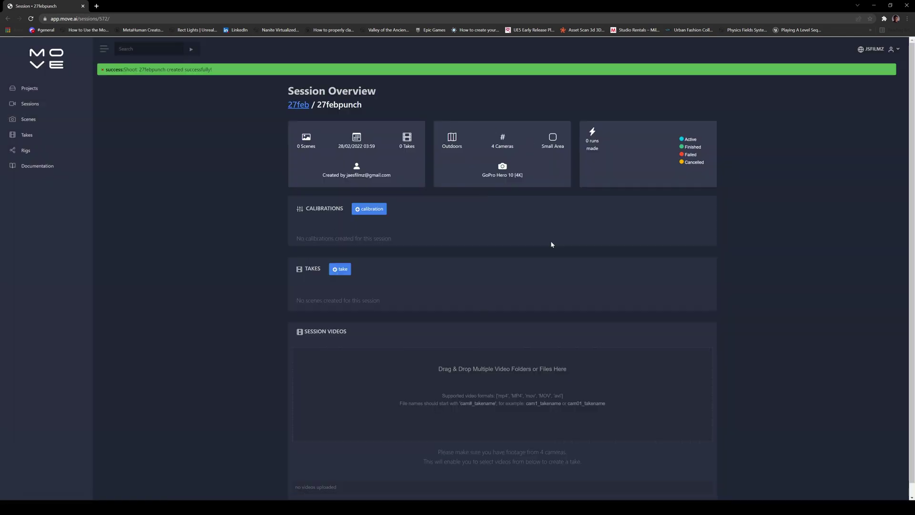
{"action": "scroll", "coordinate": [473, 237], "scroll_direction": "down", "scroll_amount": 1}
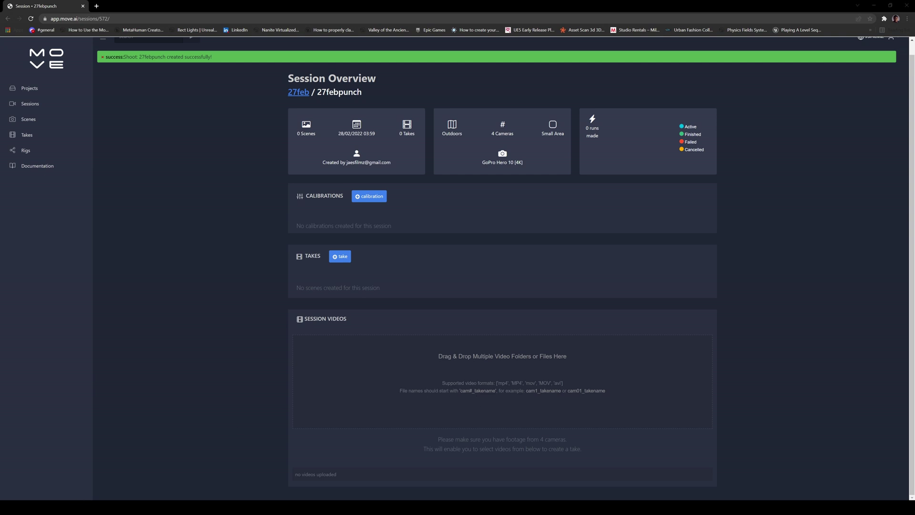
{"action": "key", "text": "alt+Tab"}
Step: Drag the Cam01–Cam04 folders from File Explorer into the Session Videos drop zone
{"action": "left_click_drag", "start_coordinate": [476, 4], "coordinate": [777, 88]}
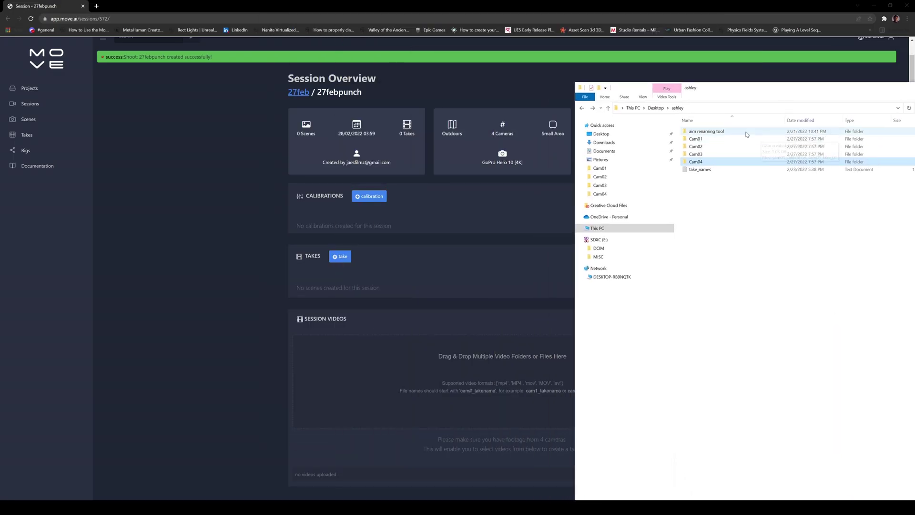
{"action": "double_click", "coordinate": [697, 139]}
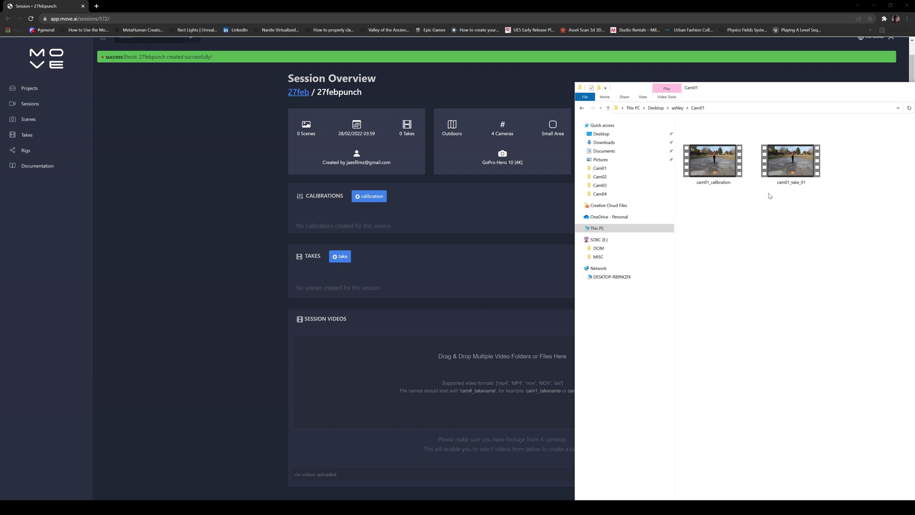
{"action": "left_click", "coordinate": [582, 108]}
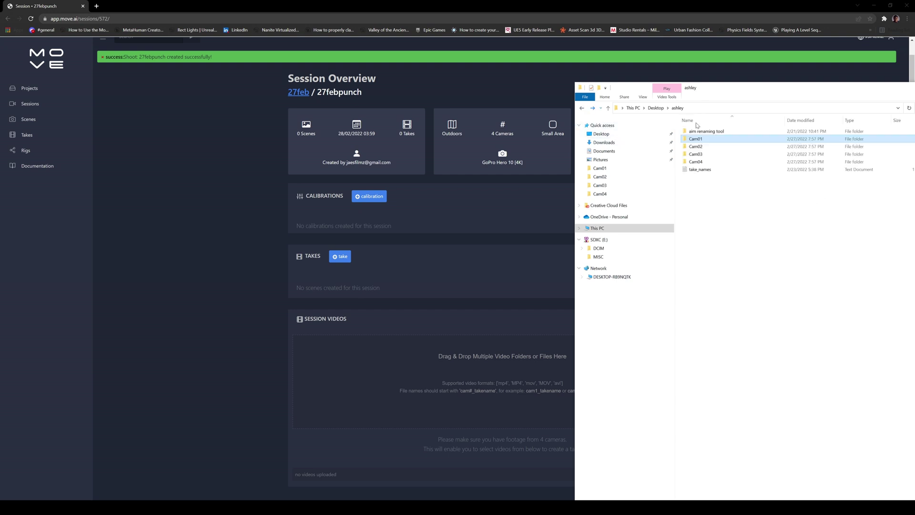
{"action": "left_click", "coordinate": [701, 162], "text": "shift"}
{"action": "left_click_drag", "start_coordinate": [697, 141], "coordinate": [407, 382]}
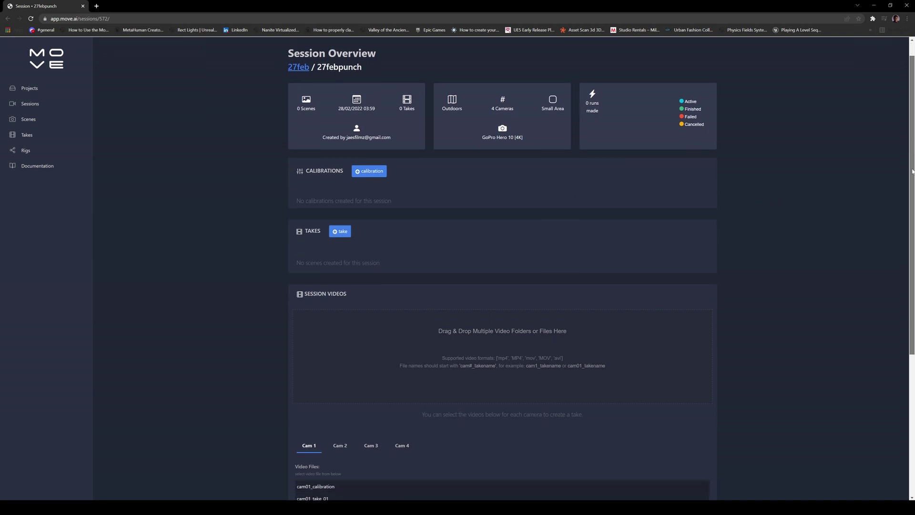
{"action": "scroll", "coordinate": [714, 287], "scroll_direction": "down", "scroll_amount": 2}
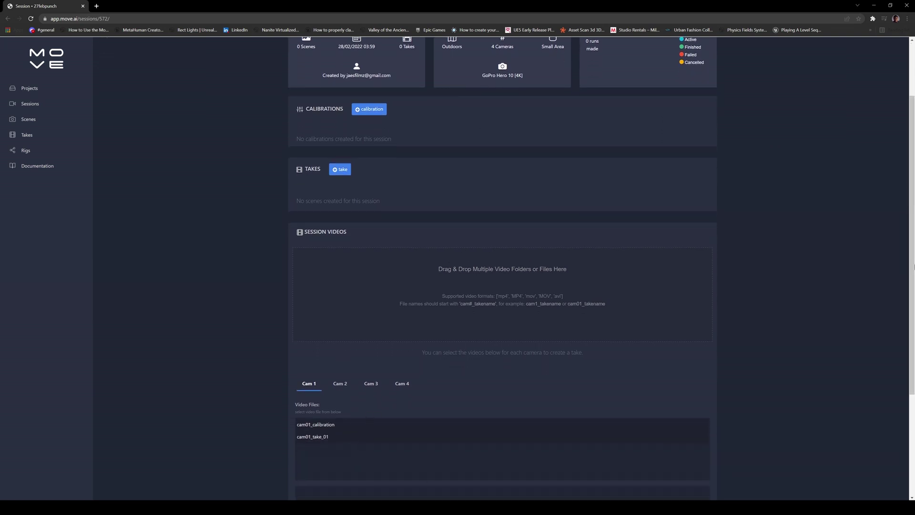
Step: Start the punchcalib calibration with a new actor profile, the actor's name and height 1.602
{"action": "scroll", "coordinate": [913, 267], "scroll_direction": "up", "scroll_amount": 2}
{"action": "left_click", "coordinate": [368, 191]}
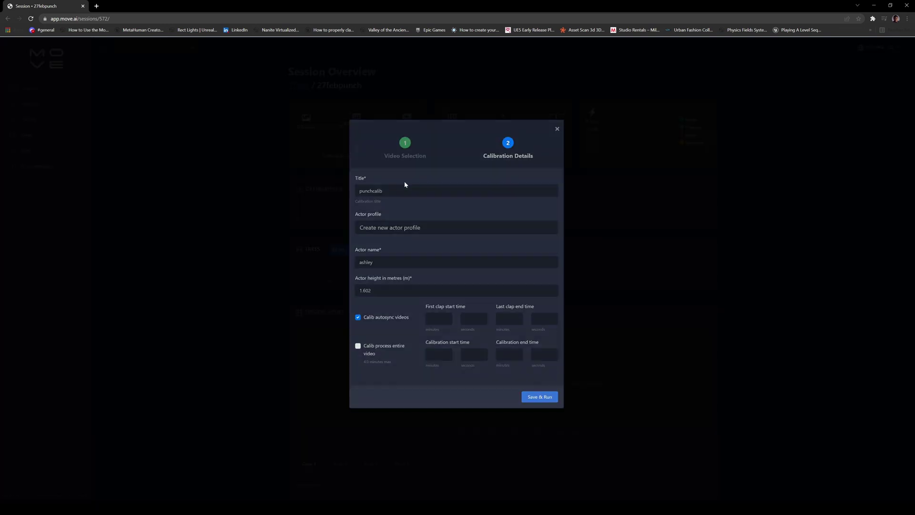
{"action": "left_click_drag", "start_coordinate": [383, 196], "coordinate": [295, 193]}
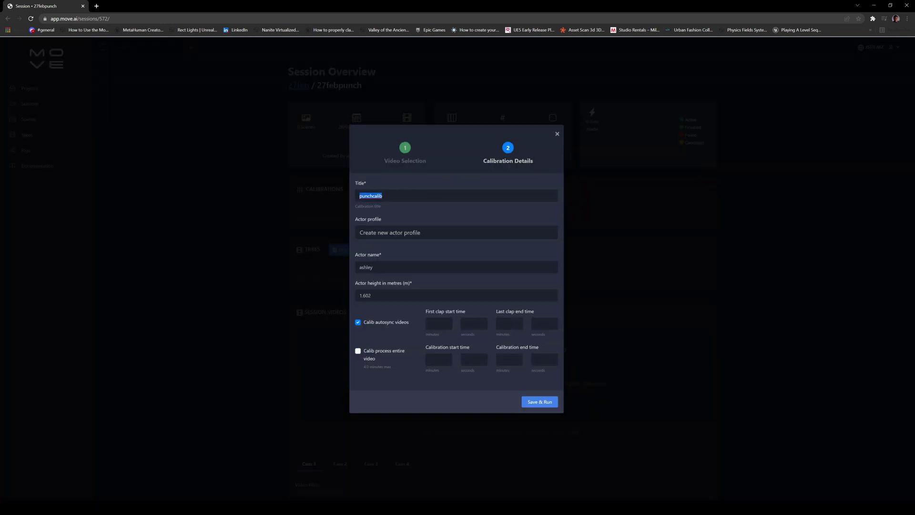
{"action": "left_click", "coordinate": [375, 233]}
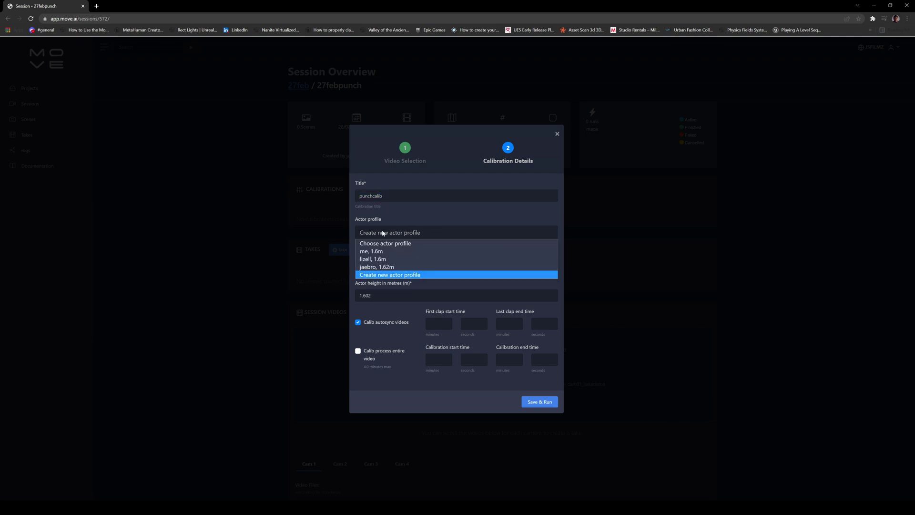
{"action": "left_click", "coordinate": [391, 275]}
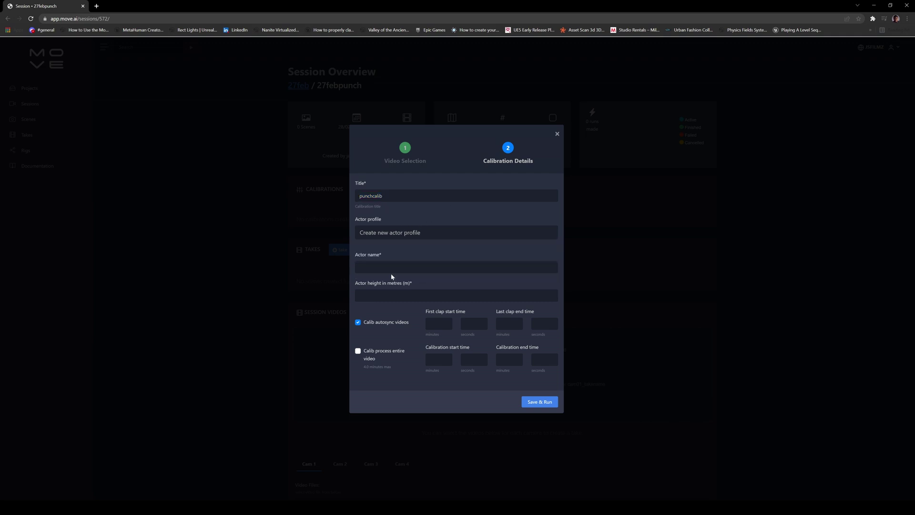
{"action": "left_click", "coordinate": [387, 267]}
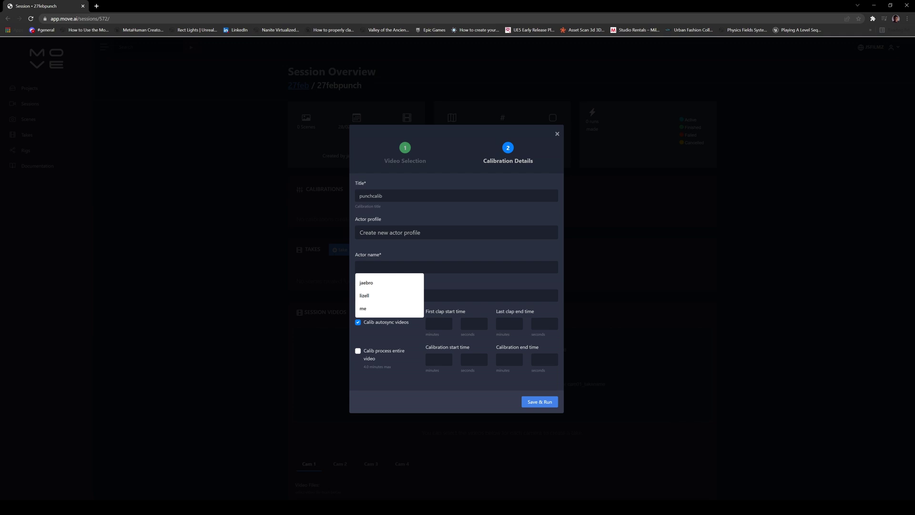
{"action": "type", "text": "ashley"}
{"action": "key", "text": "Tab"}
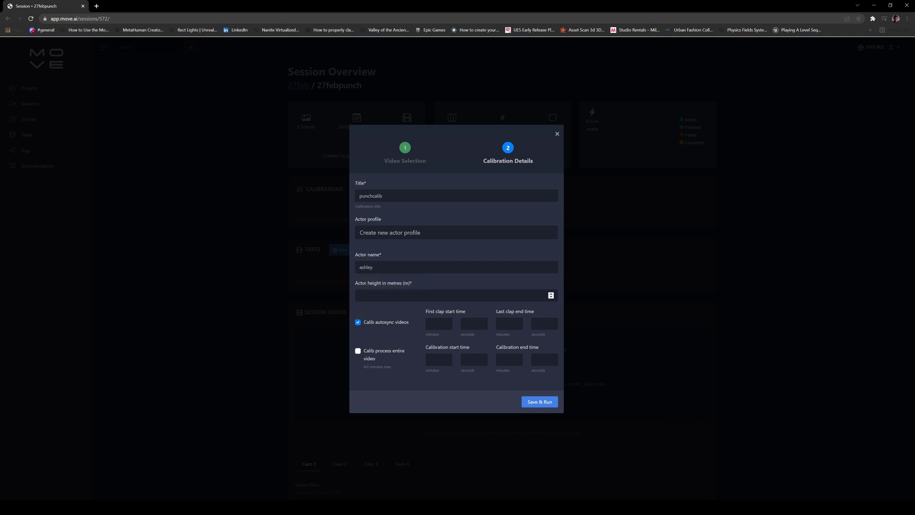
{"action": "type", "text": "1.602"}
Step: Bring the Cam01 folder forward beside the form and select cam01_calibration
{"action": "key", "text": "alt+Tab"}
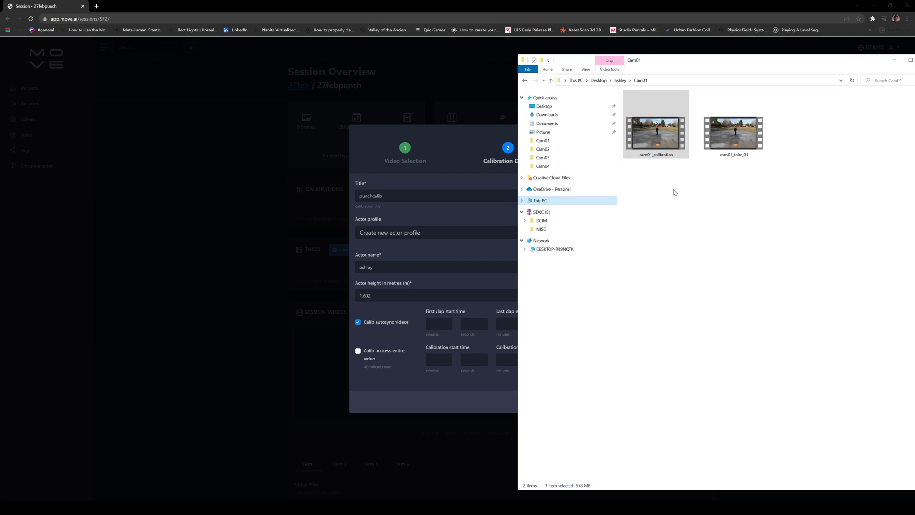
{"action": "left_click_drag", "start_coordinate": [518, 128], "coordinate": [577, 127]}
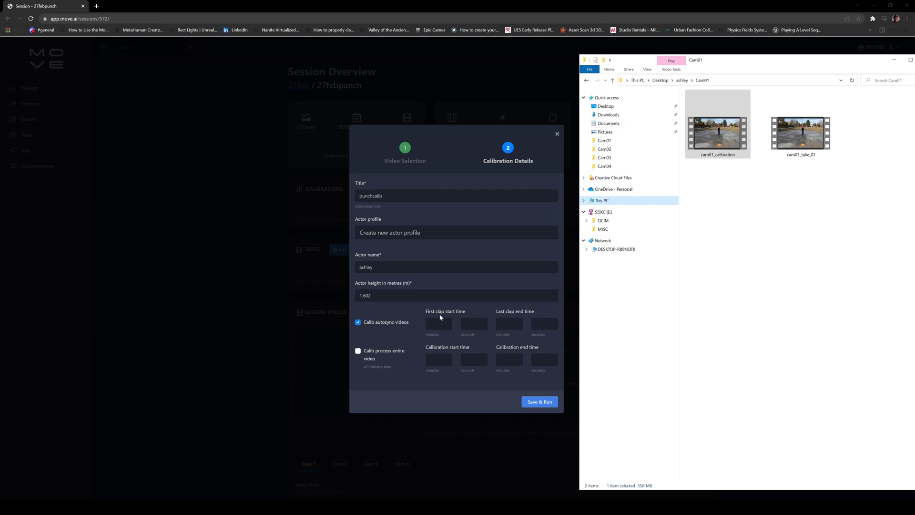
{"action": "left_click", "coordinate": [724, 144]}
Step: Play cam01_calibration in VLC and pause it at the first clap
{"action": "double_click", "coordinate": [723, 144]}
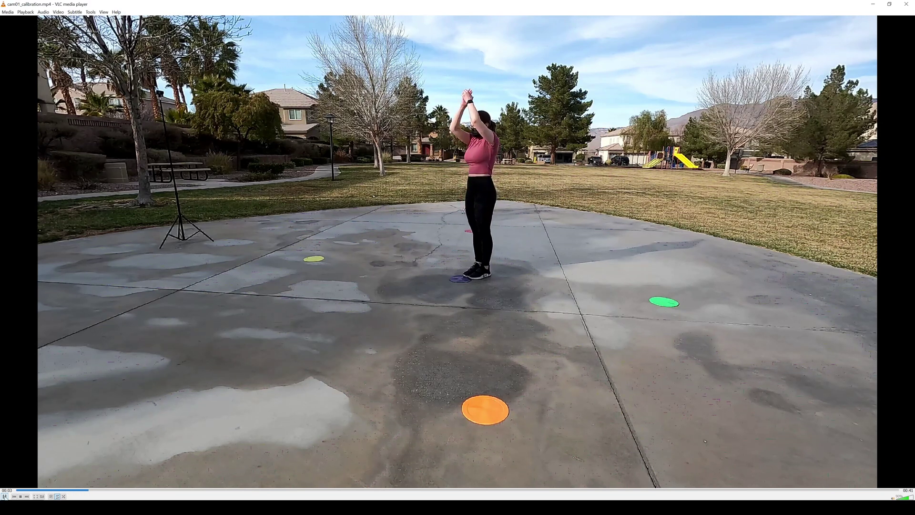
{"action": "key", "text": "space"}
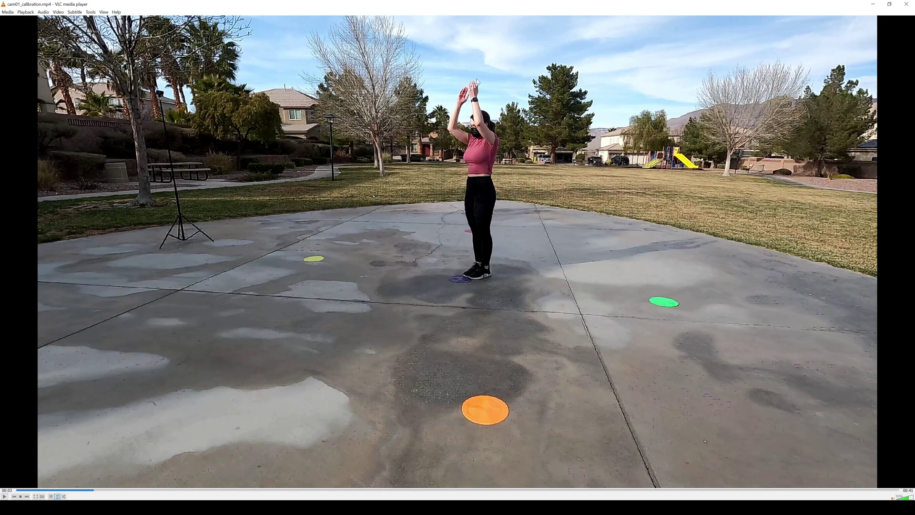
{"action": "left_click", "coordinate": [4, 496]}
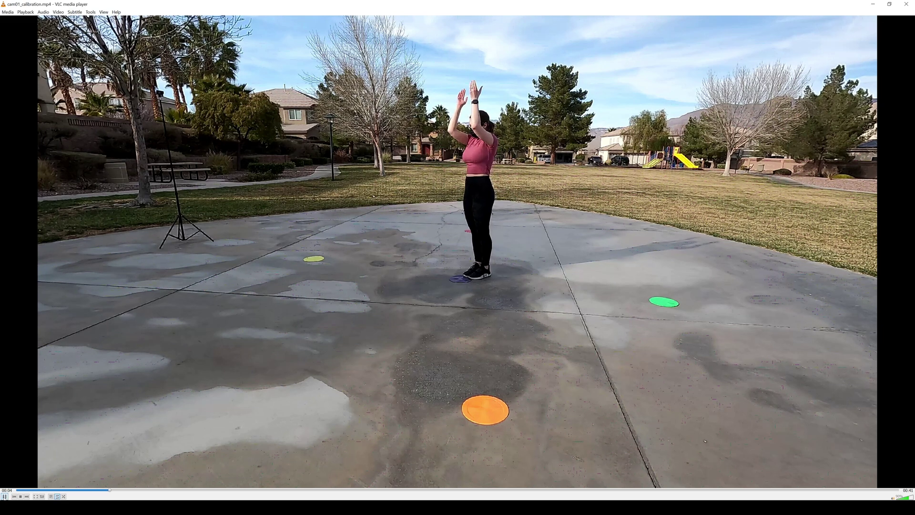
{"action": "left_click", "coordinate": [42, 496]}
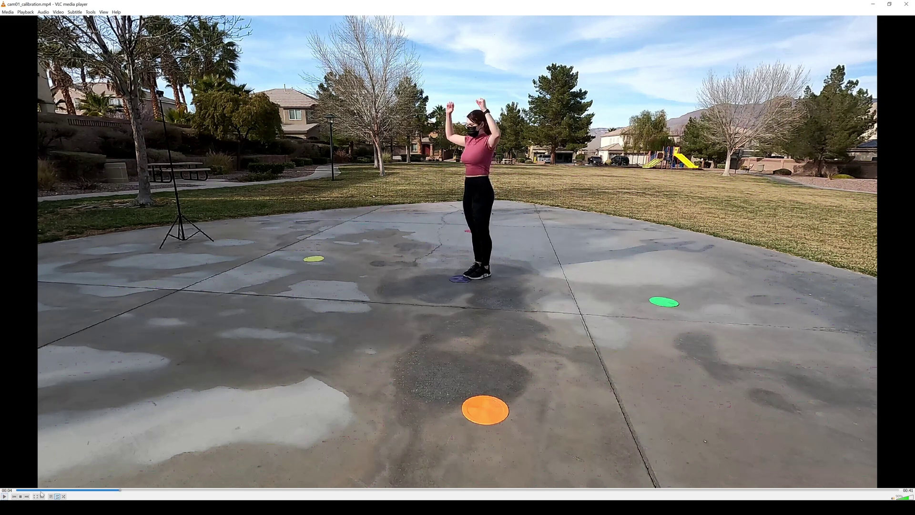
{"action": "left_click", "coordinate": [872, 3]}
Step: Enter first clap start 0:02 and last clap minutes 0 in the calibration form
{"action": "left_click", "coordinate": [445, 323]}
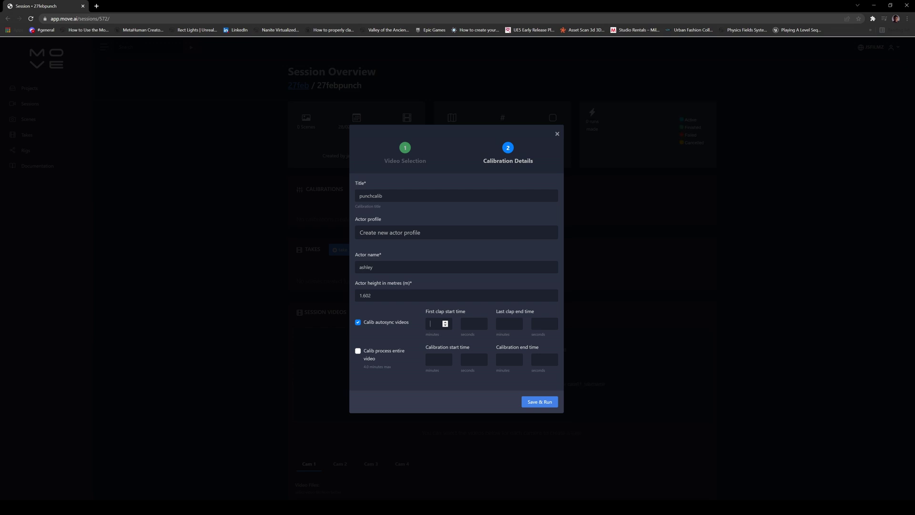
{"action": "type", "text": "0"}
{"action": "key", "text": "Tab"}
{"action": "type", "text": "02"}
{"action": "key", "text": "Tab"}
{"action": "type", "text": "0"}
{"action": "key", "text": "Tab"}
{"action": "key", "text": "Tab"}
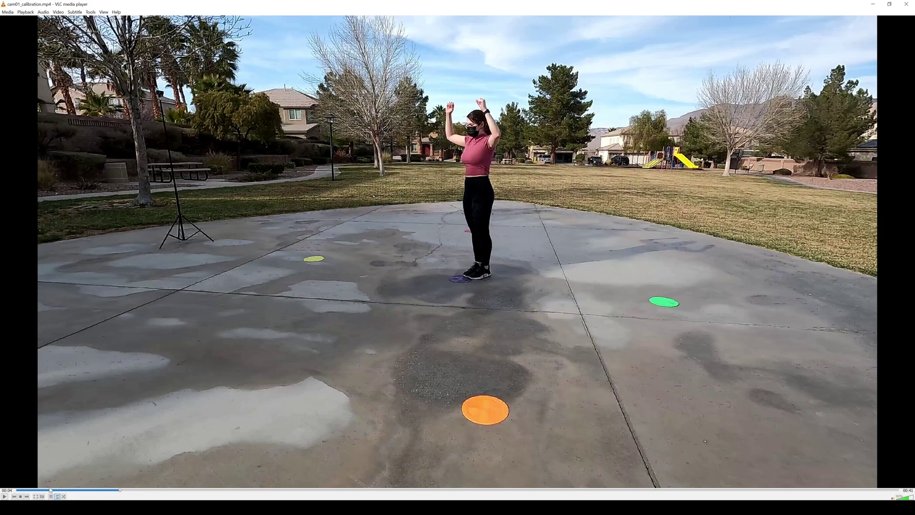
Step: Scrub near the end of the video to find the final arms-out calibration pose
{"action": "left_click", "coordinate": [5, 496]}
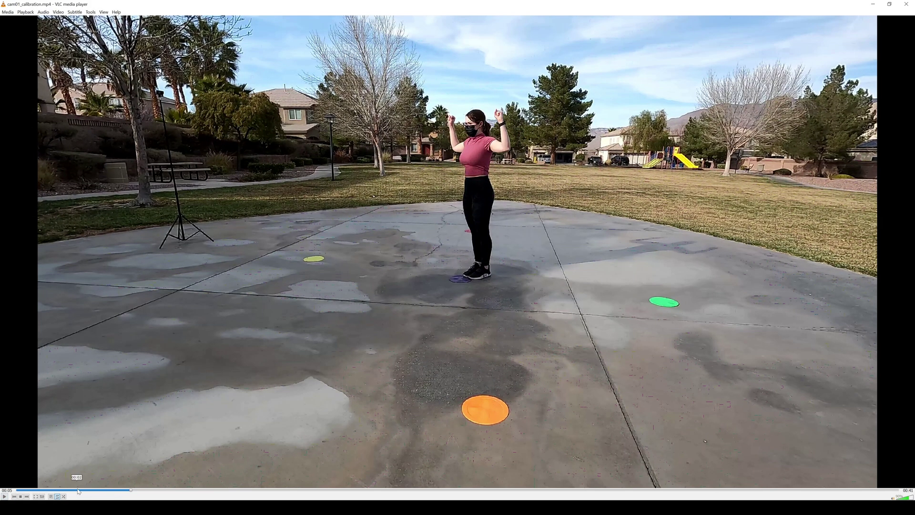
{"action": "left_click_drag", "start_coordinate": [126, 491], "coordinate": [85, 490]}
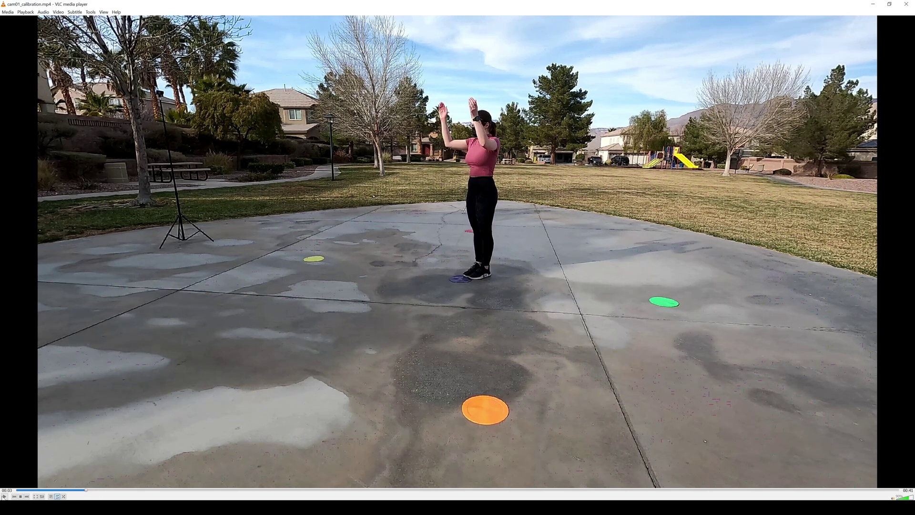
{"action": "left_click", "coordinate": [834, 490]}
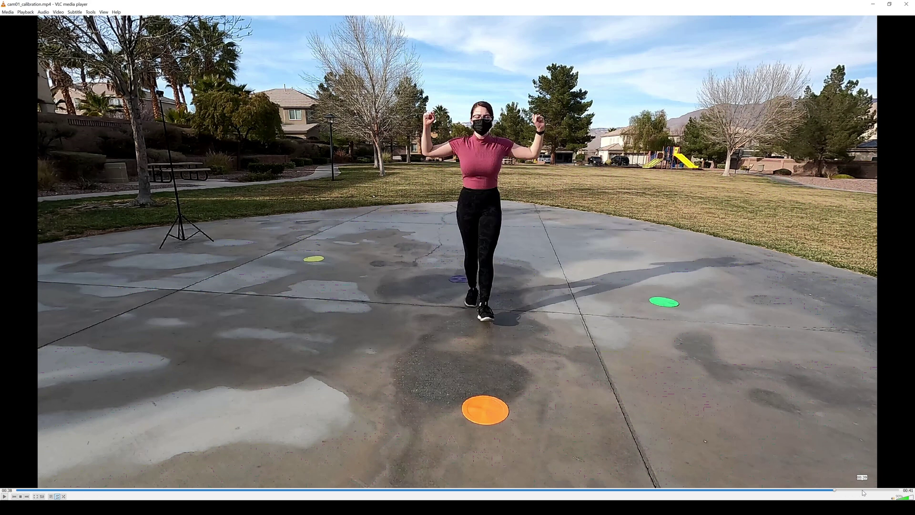
{"action": "left_click", "coordinate": [866, 491]}
{"action": "left_click", "coordinate": [873, 491]}
{"action": "left_click", "coordinate": [874, 491]}
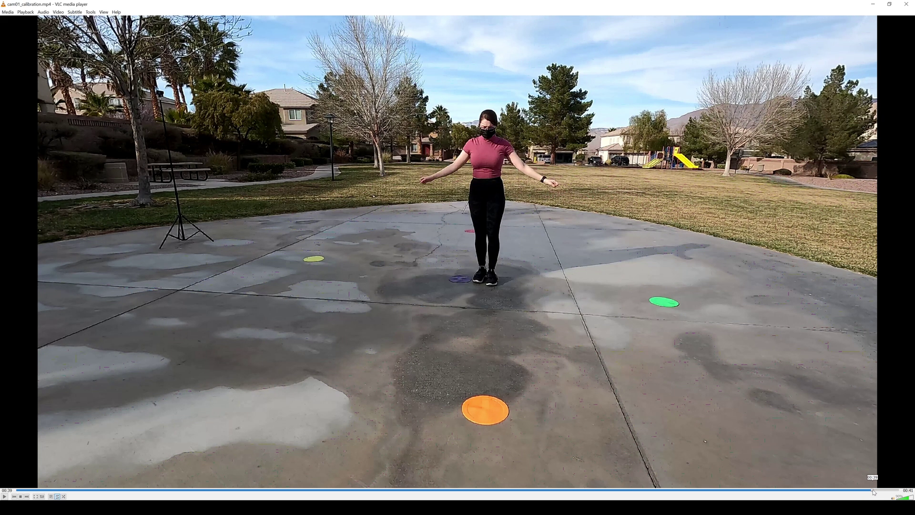
{"action": "left_click", "coordinate": [868, 491]}
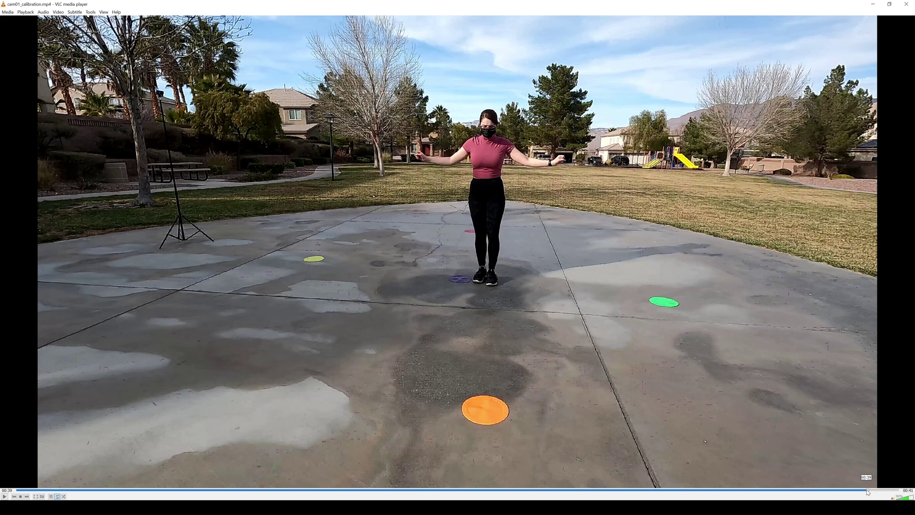
{"action": "left_click", "coordinate": [866, 491]}
{"action": "left_click", "coordinate": [865, 491]}
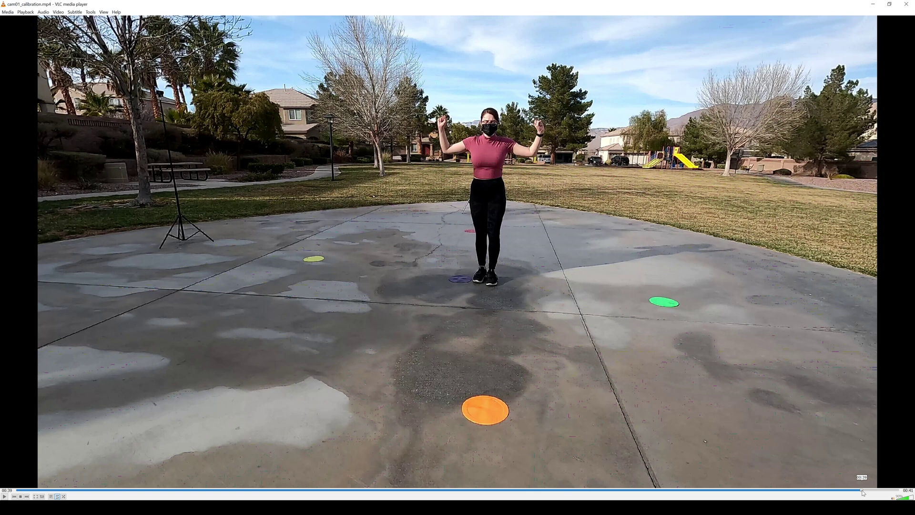
{"action": "left_click", "coordinate": [860, 491]}
{"action": "left_click", "coordinate": [859, 490]}
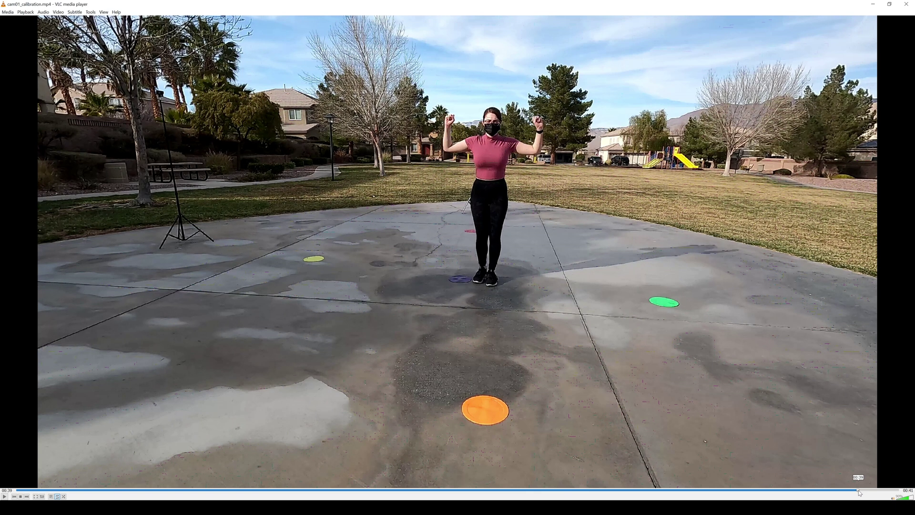
{"action": "left_click", "coordinate": [858, 491]}
Step: Complete the calibration time fields and Save & Run the punchcalib calibration
{"action": "left_click", "coordinate": [872, 4]}
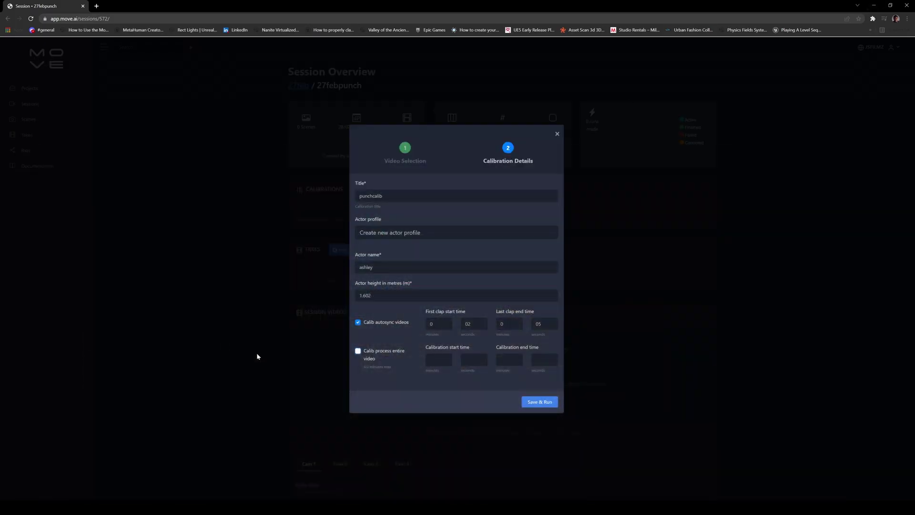
{"action": "type", "text": "0"}
{"action": "key", "text": "Tab"}
{"action": "type", "text": "0"}
{"action": "key", "text": "Tab"}
{"action": "type", "text": "0"}
{"action": "key", "text": "Tab"}
{"action": "type", "text": "03"}
{"action": "key", "text": "BackSpace"}
{"action": "type", "text": "3"}
{"action": "left_click", "coordinate": [540, 403]}
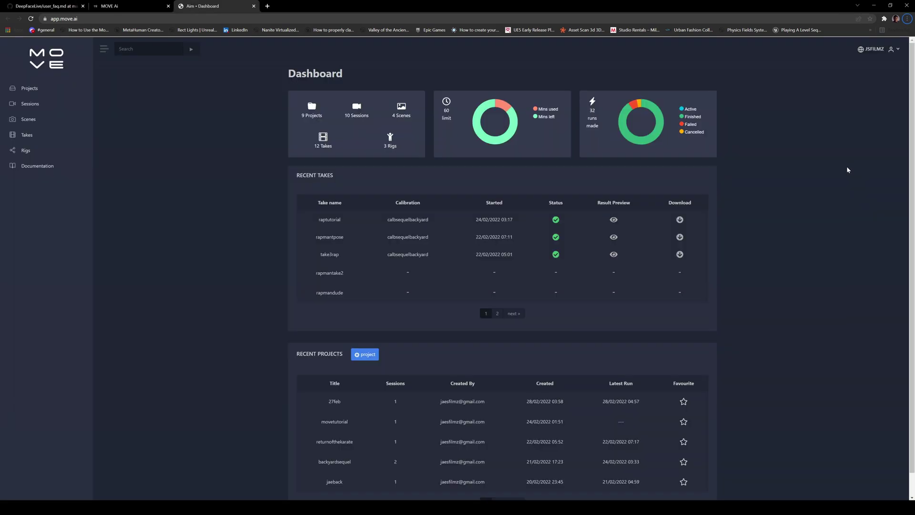
Step: Open project 27feb and session 27febpunch, then view the calibration's camera layout top-down
{"action": "scroll", "coordinate": [619, 281], "scroll_direction": "down", "scroll_amount": 1}
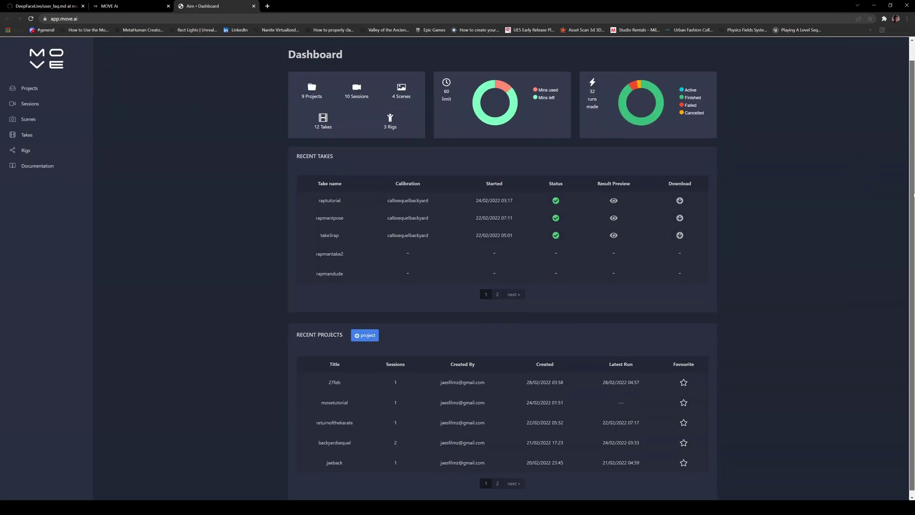
{"action": "left_click", "coordinate": [329, 384]}
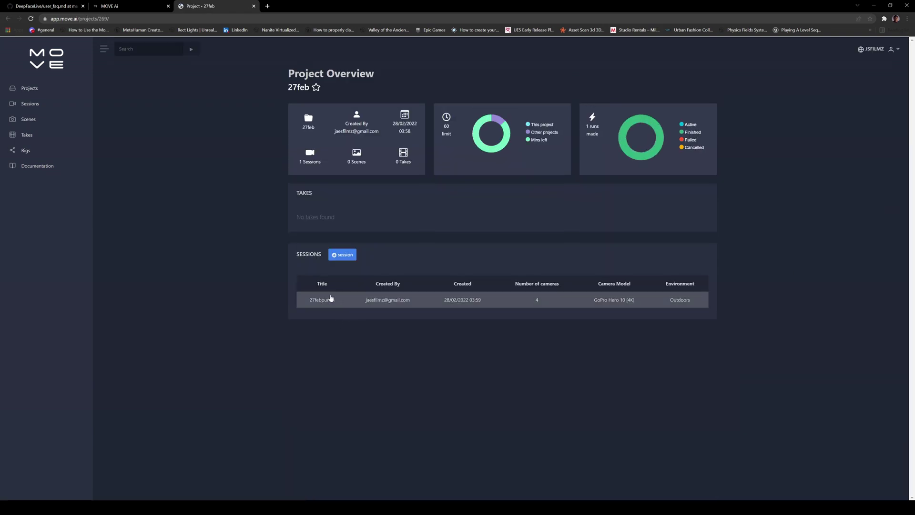
{"action": "left_click", "coordinate": [331, 307]}
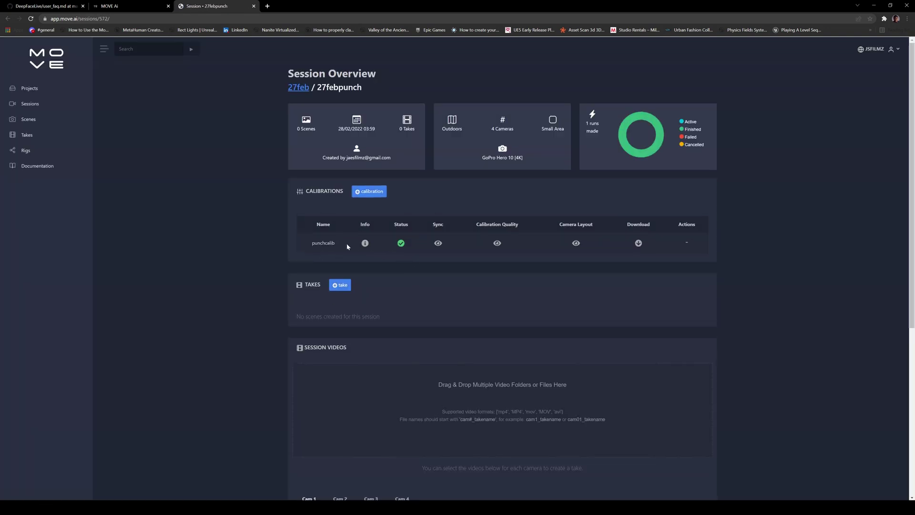
{"action": "mouse_move", "coordinate": [402, 244]}
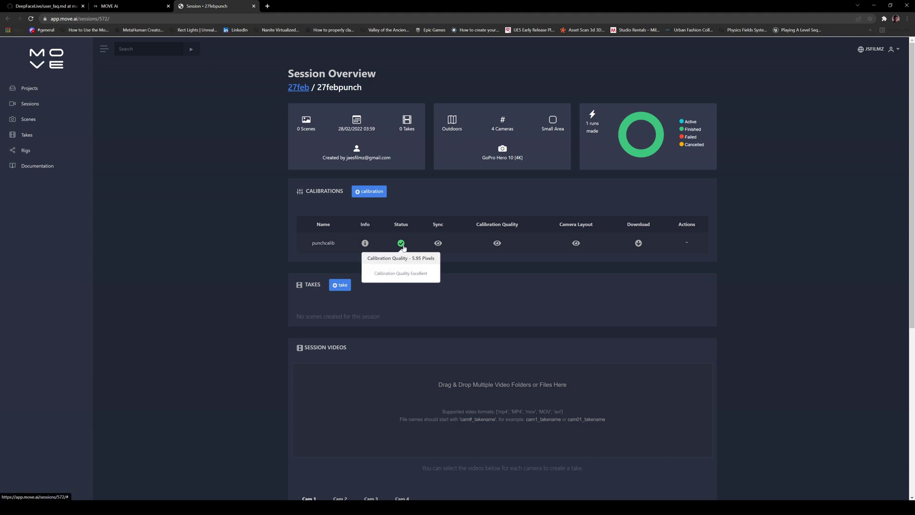
{"action": "left_click", "coordinate": [576, 244]}
{"action": "left_click_drag", "start_coordinate": [524, 281], "coordinate": [499, 296]}
Step: Play the punchcalib four-camera synchronization preview full screen, then close it
{"action": "left_click", "coordinate": [608, 178]}
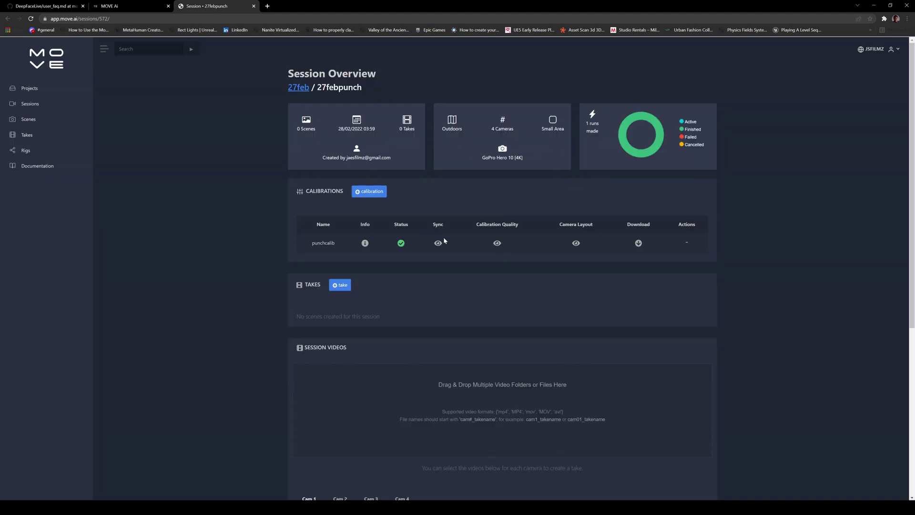
{"action": "left_click", "coordinate": [437, 243]}
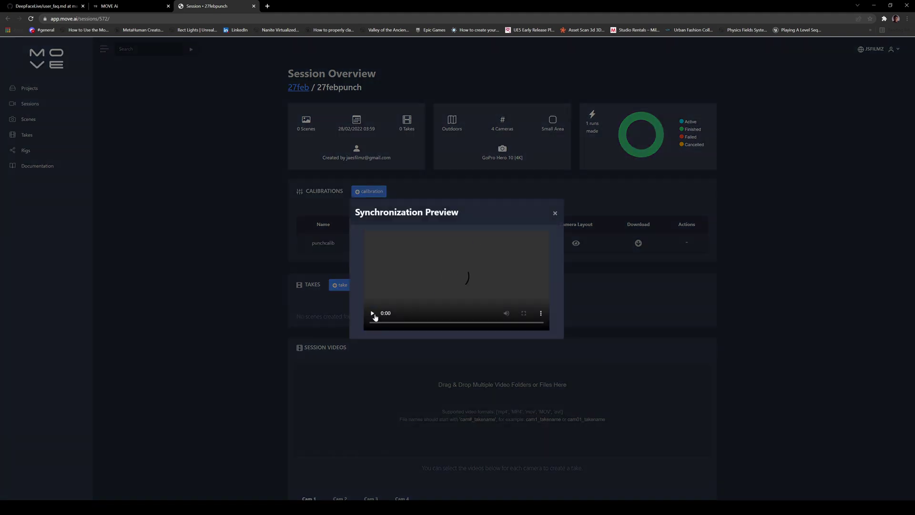
{"action": "left_click", "coordinate": [372, 315]}
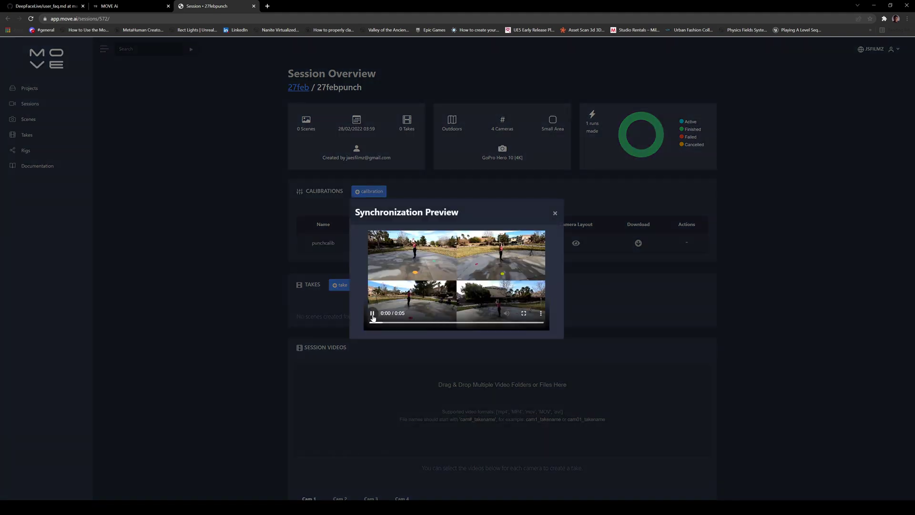
{"action": "left_click", "coordinate": [524, 313]}
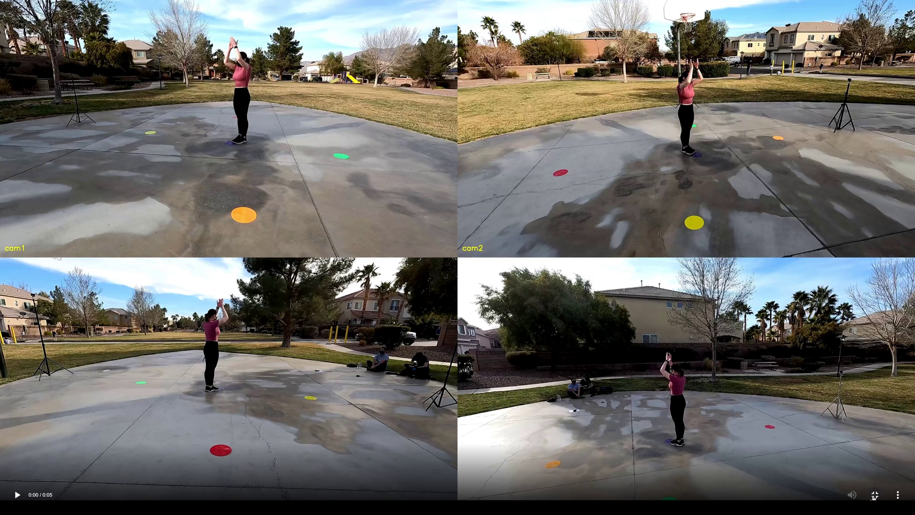
{"action": "left_click", "coordinate": [874, 496]}
{"action": "left_click", "coordinate": [554, 212]}
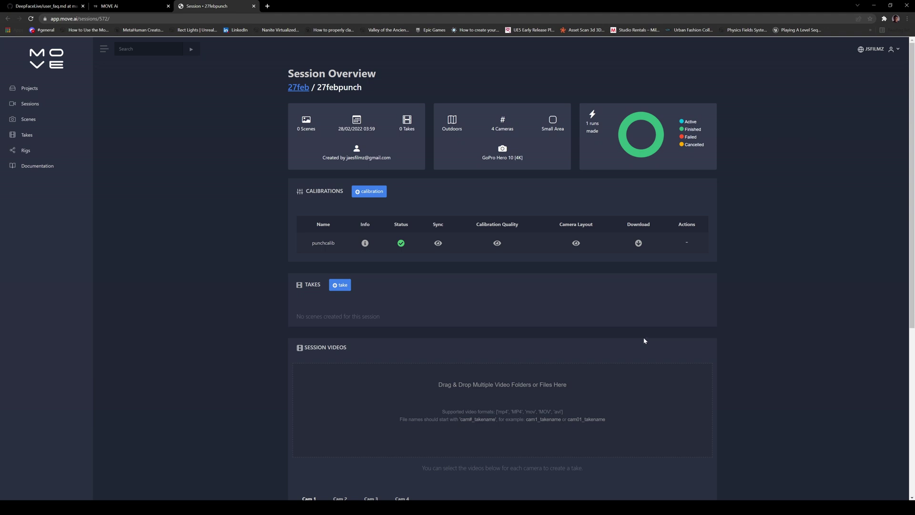
Step: Start a new take using cam01–cam04 take_01 videos for the four cameras, and confirm the selection
{"action": "left_click", "coordinate": [341, 285]}
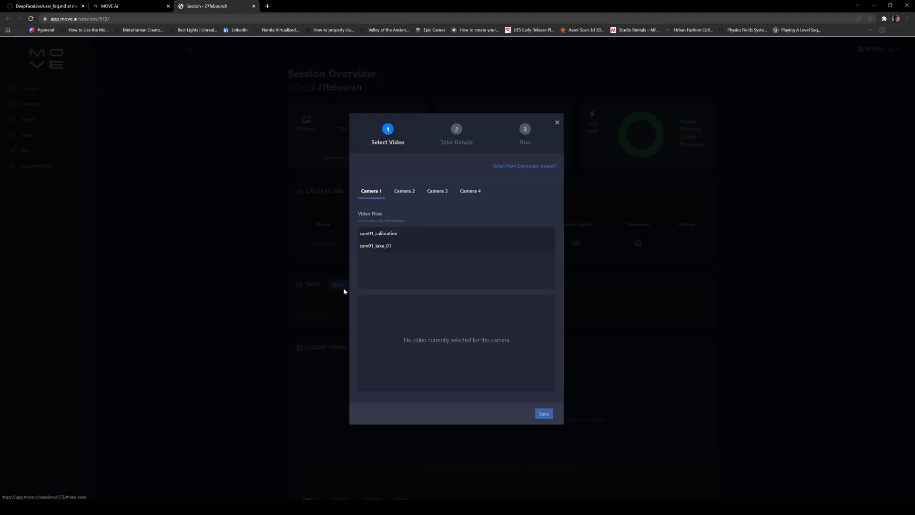
{"action": "left_click", "coordinate": [380, 247]}
{"action": "left_click", "coordinate": [406, 192]}
{"action": "left_click", "coordinate": [423, 243]}
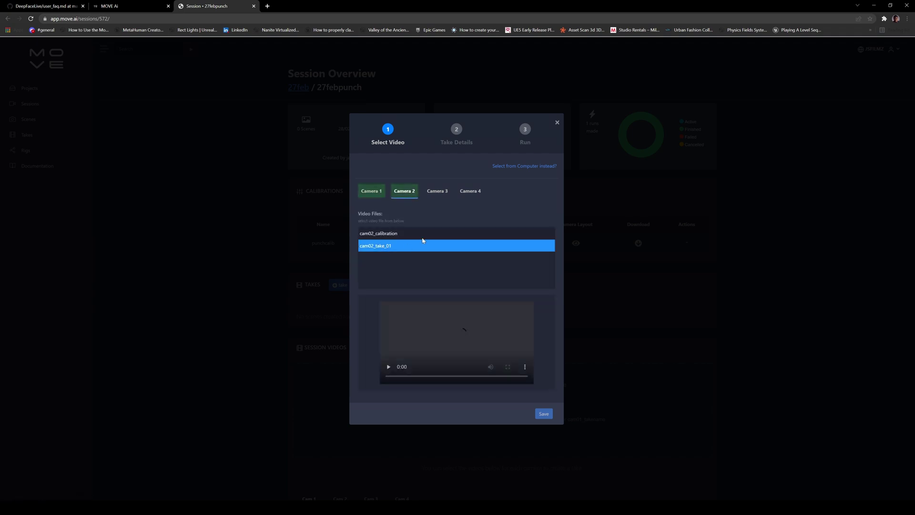
{"action": "left_click", "coordinate": [435, 192]}
{"action": "left_click", "coordinate": [388, 246]}
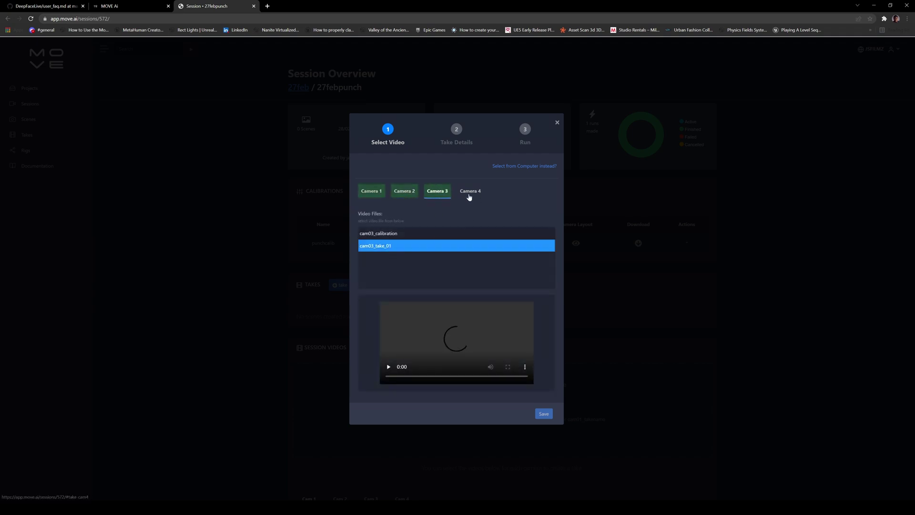
{"action": "left_click", "coordinate": [469, 194]}
{"action": "left_click", "coordinate": [433, 246]}
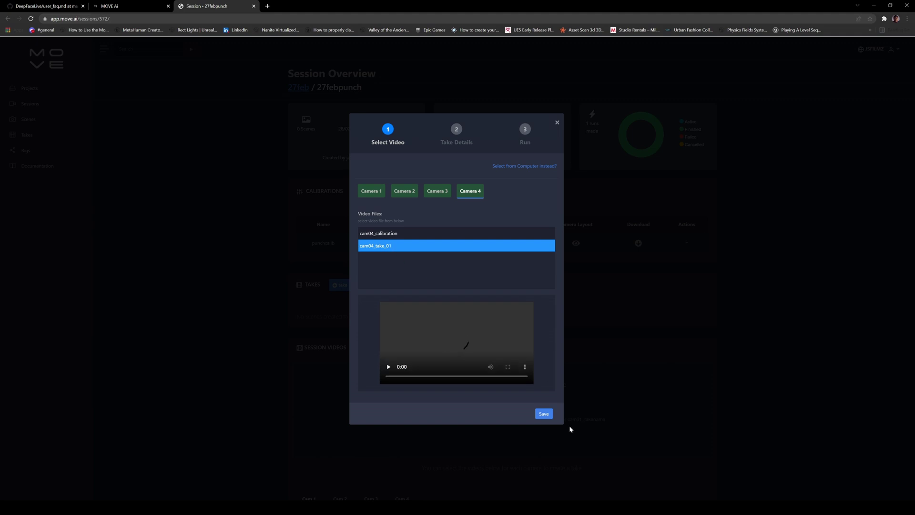
{"action": "left_click", "coordinate": [544, 414]}
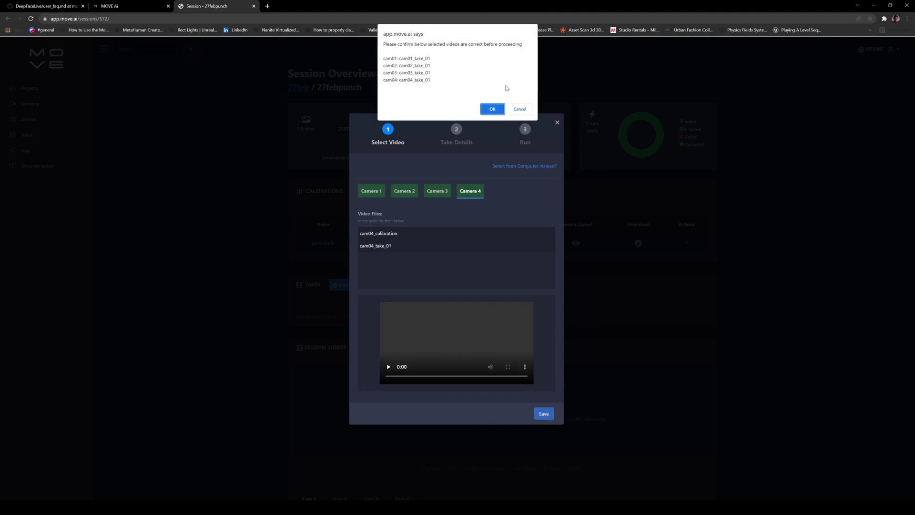
{"action": "left_click", "coordinate": [492, 110]}
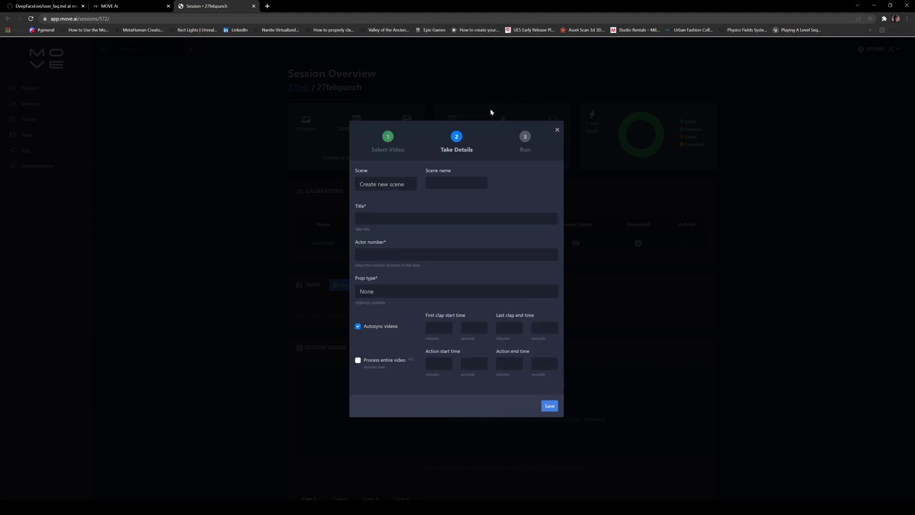
Step: Name the new scene takepunch and title takepunch1, with one actor and prop type None
{"action": "left_click", "coordinate": [397, 185]}
{"action": "left_click", "coordinate": [388, 193]}
{"action": "left_click", "coordinate": [431, 182]}
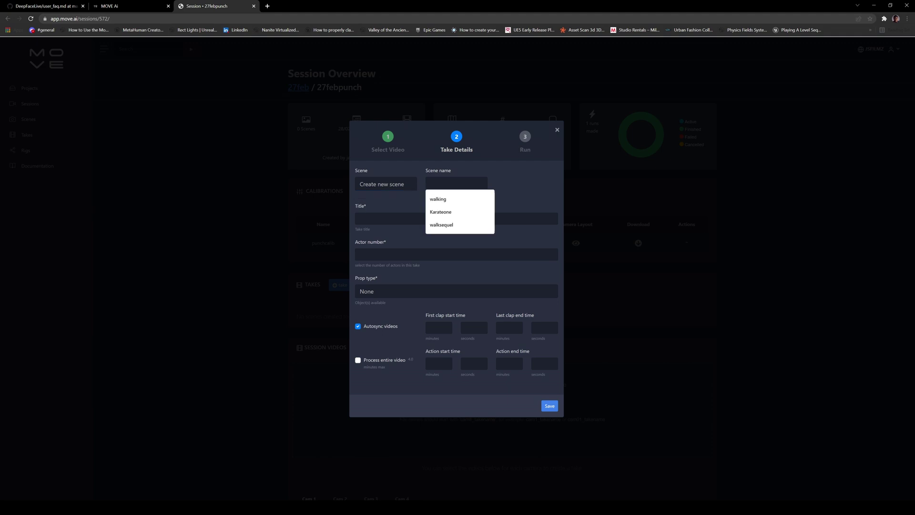
{"action": "type", "text": "takep"}
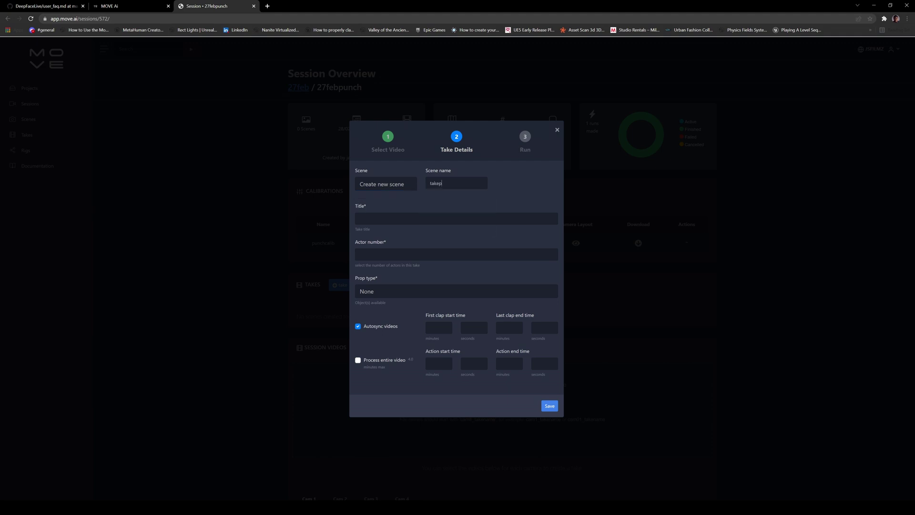
{"action": "type", "text": "unch"}
{"action": "key", "text": "ctrl+a"}
{"action": "key", "text": "Tab"}
{"action": "type", "text": "takepunch1"}
{"action": "key", "text": "Tab"}
{"action": "left_click", "coordinate": [389, 290]}
{"action": "left_click", "coordinate": [387, 291]}
{"action": "key", "text": "alt+Tab"}
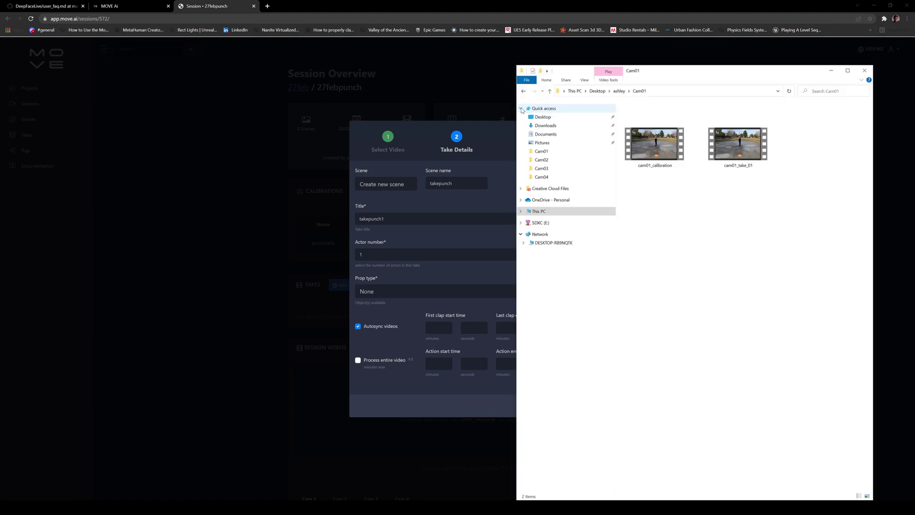
{"action": "left_click_drag", "start_coordinate": [702, 70], "coordinate": [764, 50]}
{"action": "double_click", "coordinate": [800, 123]}
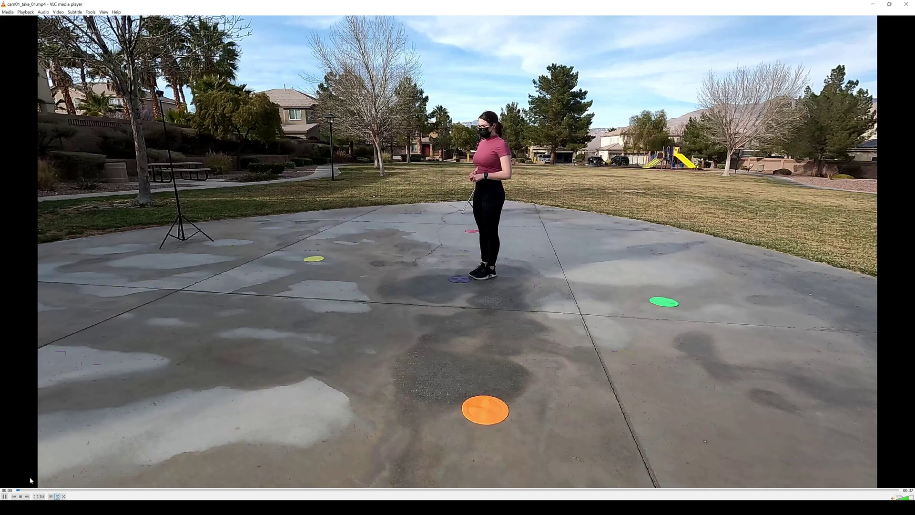
{"action": "left_click", "coordinate": [4, 496]}
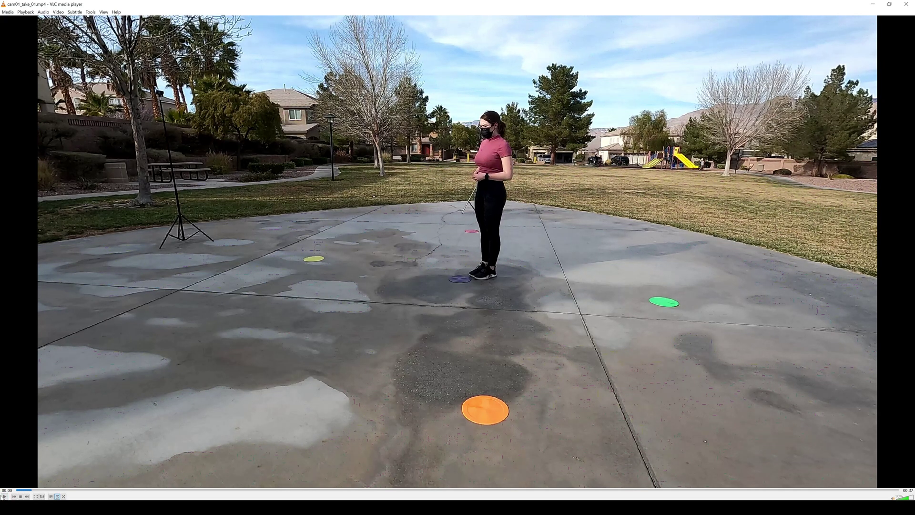
{"action": "left_click", "coordinate": [4, 496]}
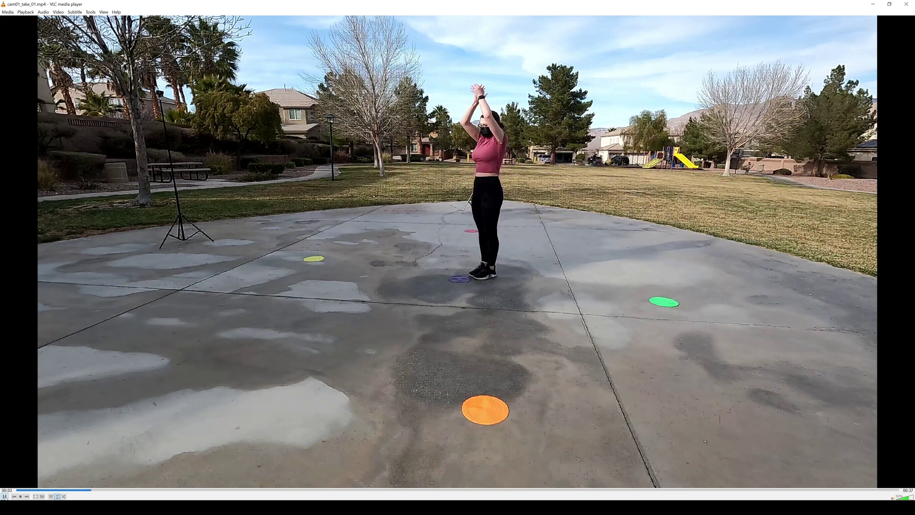
{"action": "key", "text": "space"}
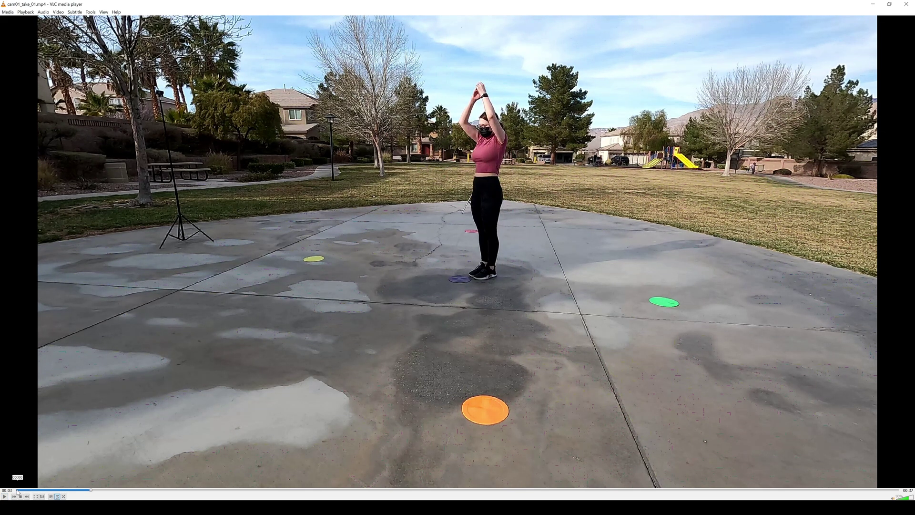
{"action": "left_click", "coordinate": [4, 497]}
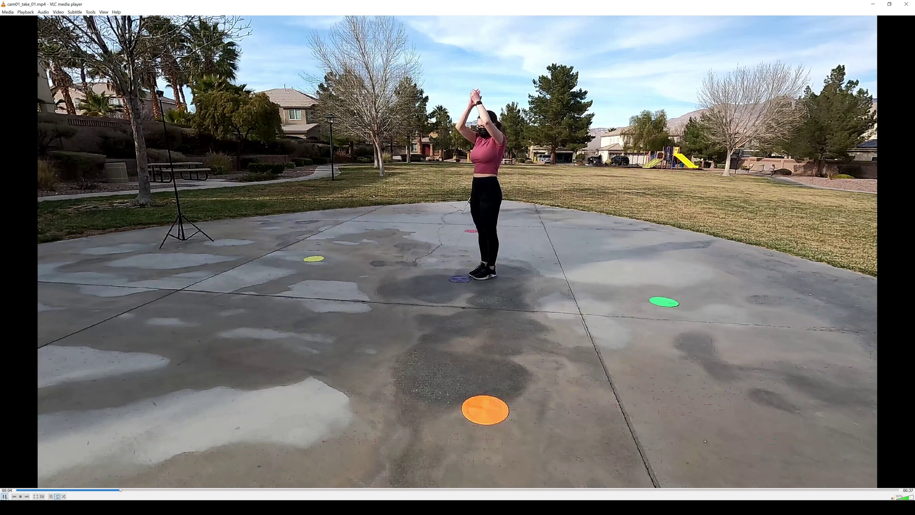
{"action": "left_click", "coordinate": [4, 497]}
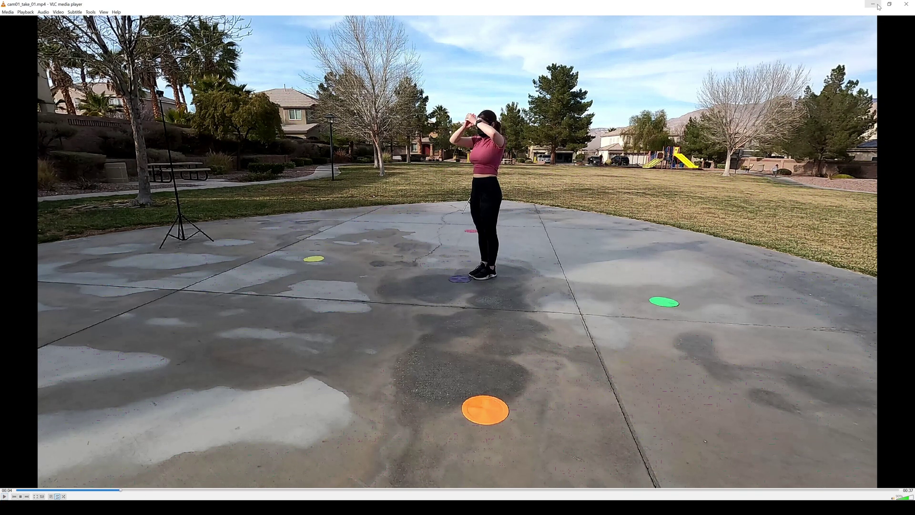
{"action": "left_click", "coordinate": [905, 4]}
{"action": "left_click", "coordinate": [445, 328]}
{"action": "type", "text": "0"}
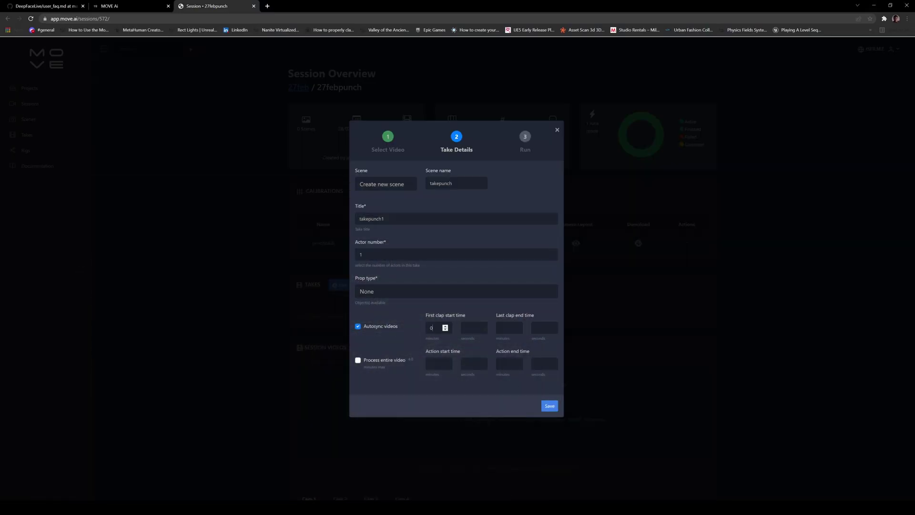
{"action": "left_click", "coordinate": [465, 328]}
{"action": "type", "text": "02"}
{"action": "key", "text": "Tab"}
{"action": "type", "text": "0"}
{"action": "key", "text": "Tab"}
{"action": "type", "text": "05"}
{"action": "key", "text": "Tab"}
{"action": "key", "text": "Tab"}
{"action": "type", "text": "0"}
{"action": "key", "text": "Tab"}
{"action": "type", "text": "02"}
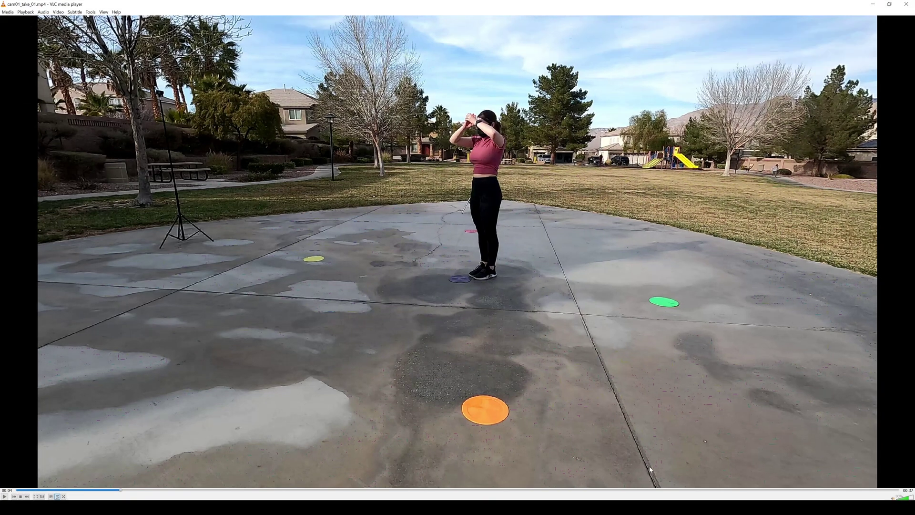
{"action": "left_click", "coordinate": [750, 490]}
{"action": "left_click", "coordinate": [853, 490]}
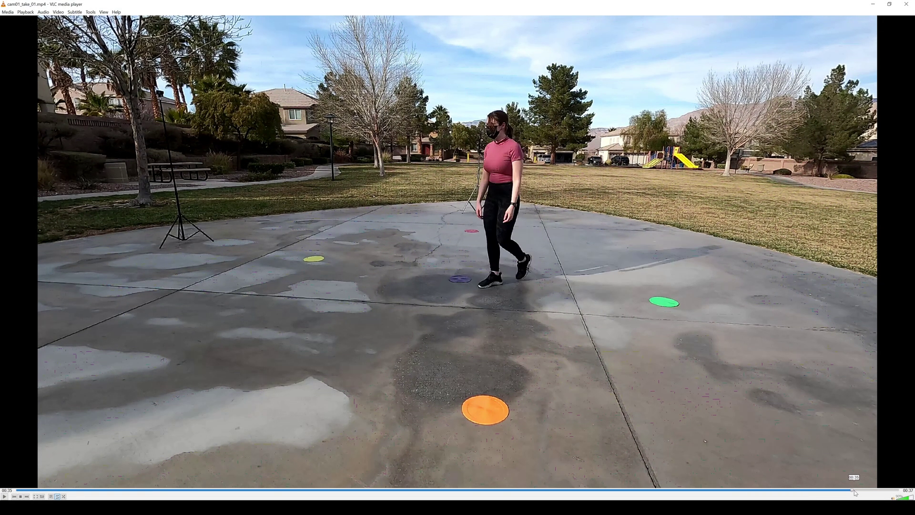
{"action": "left_click", "coordinate": [856, 490]}
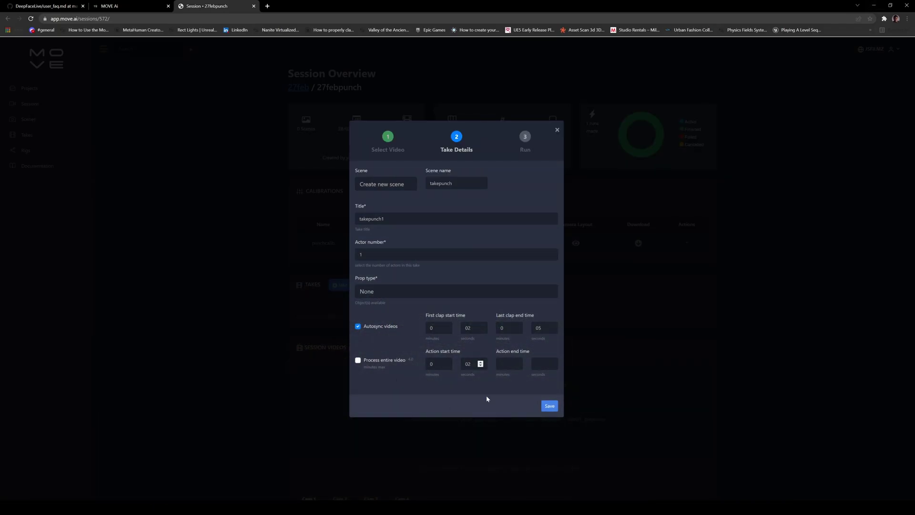
{"action": "left_click", "coordinate": [501, 363]}
Step: Save takepunch1 with action end 0:36, choose the metahuman_v2 rig, and run processing
{"action": "left_click", "coordinate": [548, 406]}
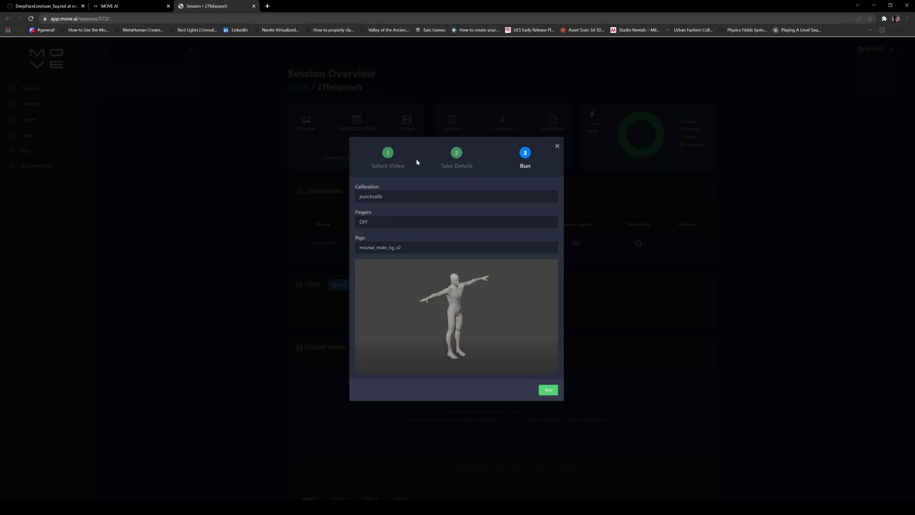
{"action": "left_click", "coordinate": [390, 248]}
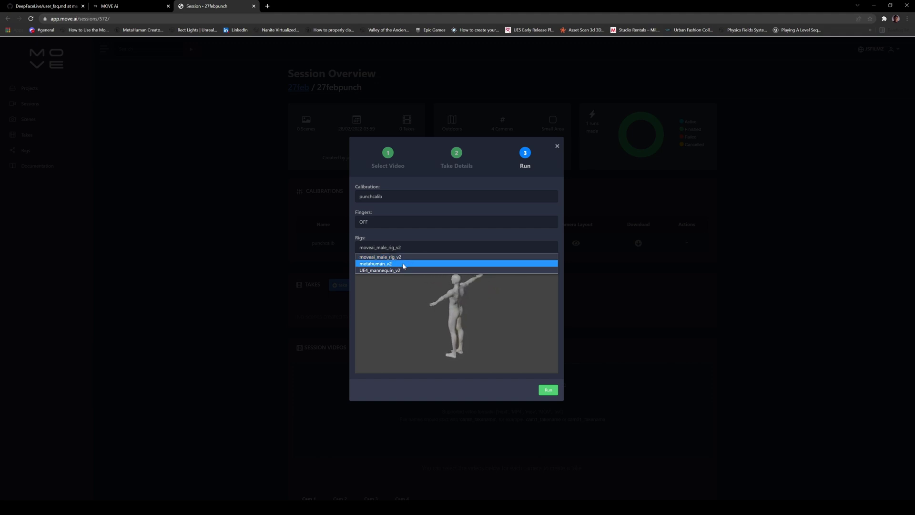
{"action": "left_click", "coordinate": [403, 264]}
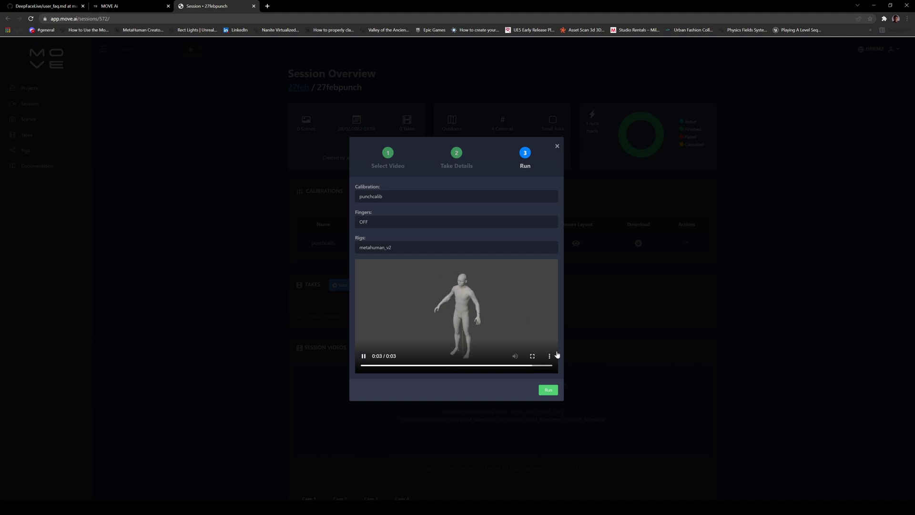
{"action": "left_click", "coordinate": [546, 391]}
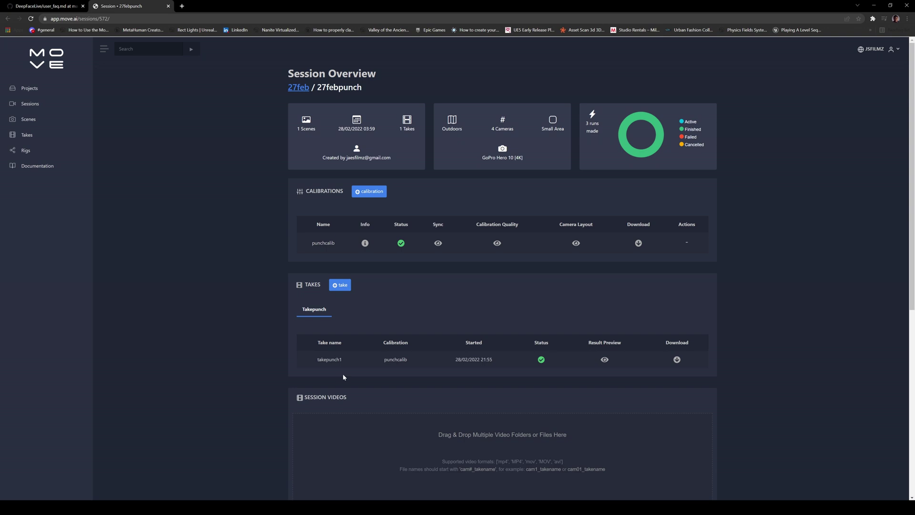
{"action": "left_click", "coordinate": [604, 360]}
{"action": "left_click", "coordinate": [534, 321]}
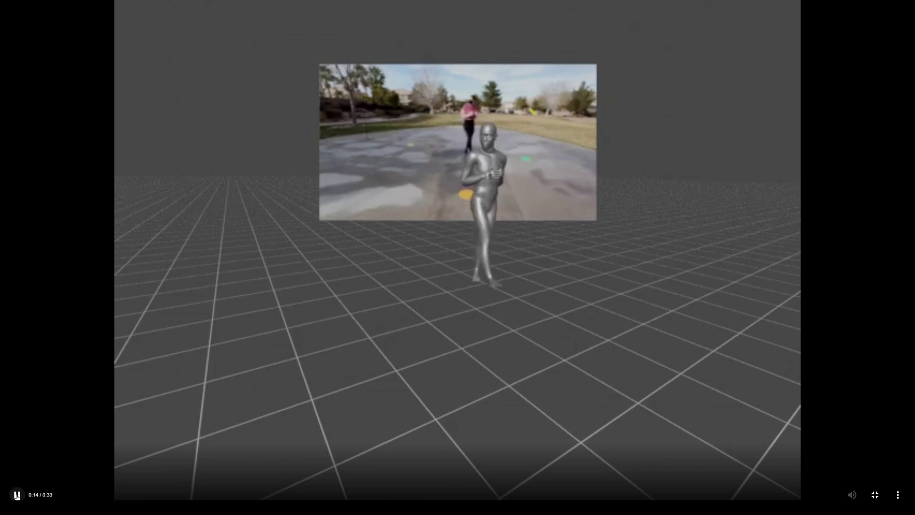
{"action": "left_click", "coordinate": [17, 495]}
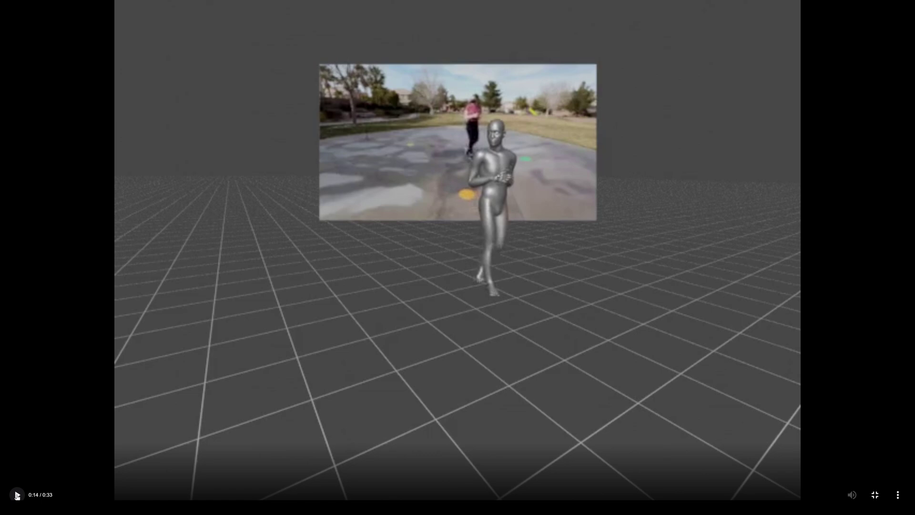
{"action": "left_click", "coordinate": [17, 495]}
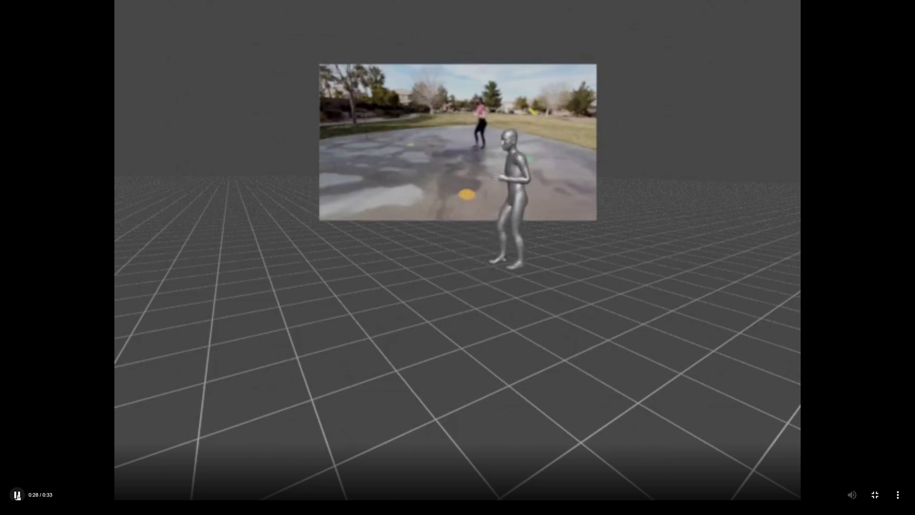
{"action": "left_click", "coordinate": [874, 494]}
{"action": "left_click", "coordinate": [555, 209]}
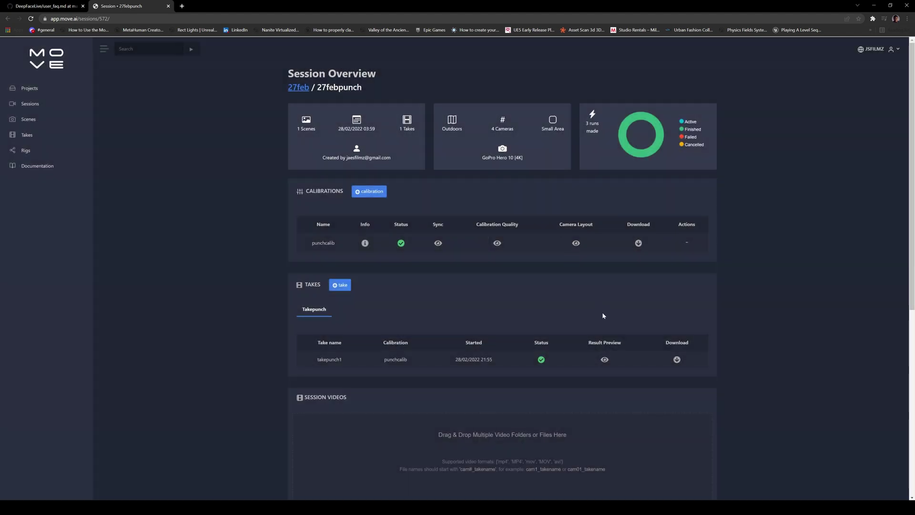
Step: Download takepunch1's retargeted FBX and view takepunch1_actor00_metahuman_v2 in its folder
{"action": "left_click", "coordinate": [677, 360]}
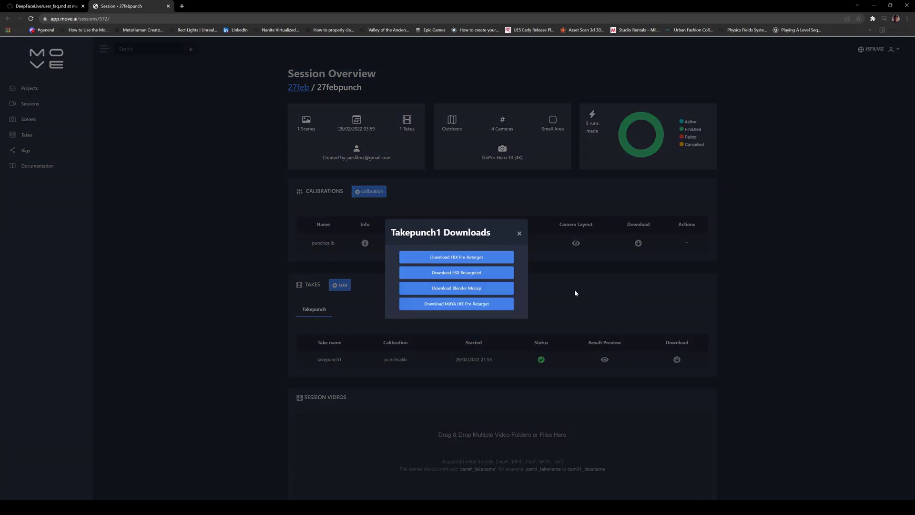
{"action": "left_click", "coordinate": [470, 279]}
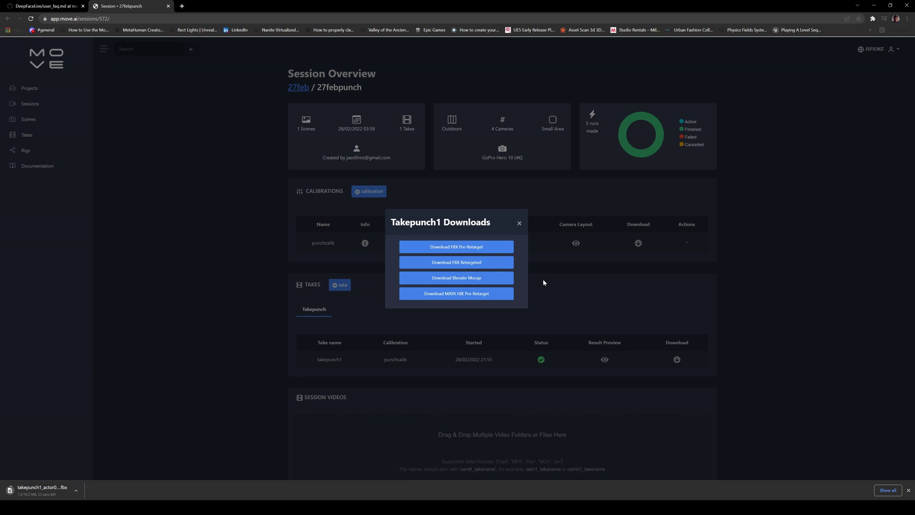
{"action": "key", "text": "alt+Tab"}
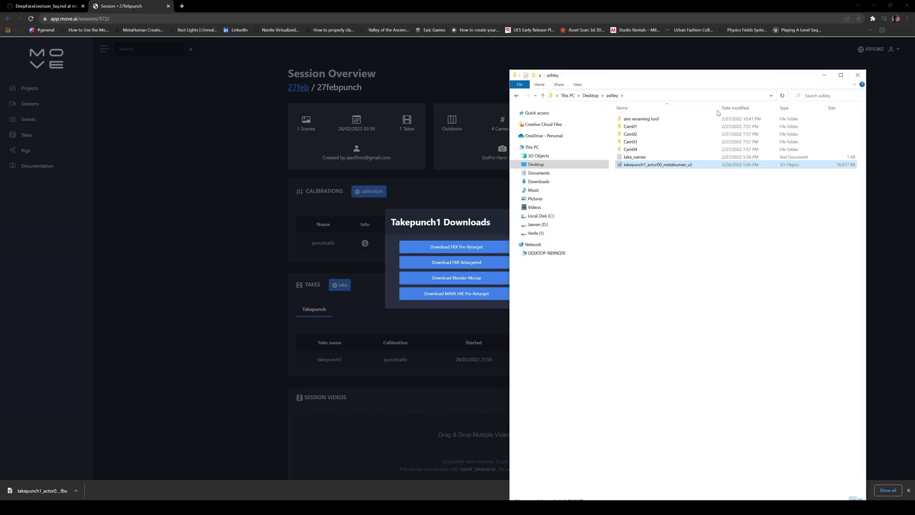
Step: Bring Unreal Editor forward and launch Quixel Bridge from the Quick Add menu
{"action": "left_click", "coordinate": [874, 6]}
{"action": "left_click_drag", "start_coordinate": [667, 74], "coordinate": [721, 77]}
{"action": "left_click", "coordinate": [472, 331]}
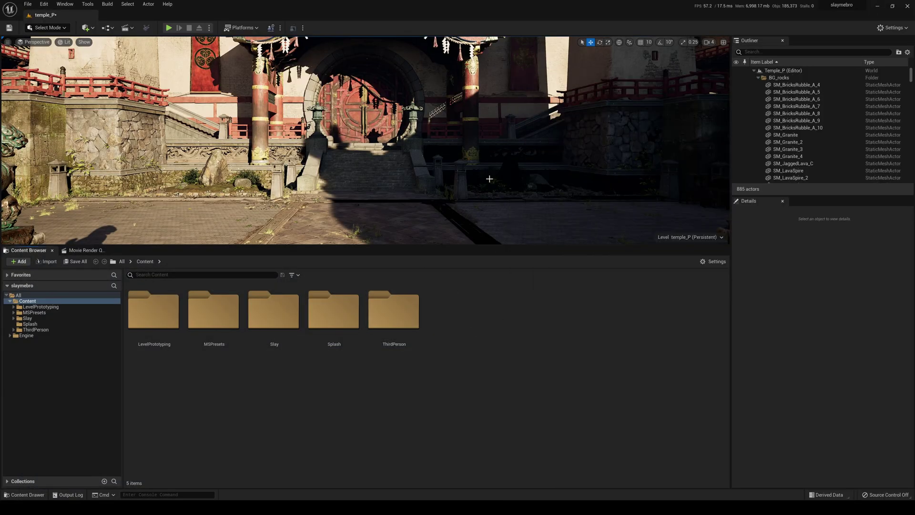
{"action": "left_click", "coordinate": [88, 29]}
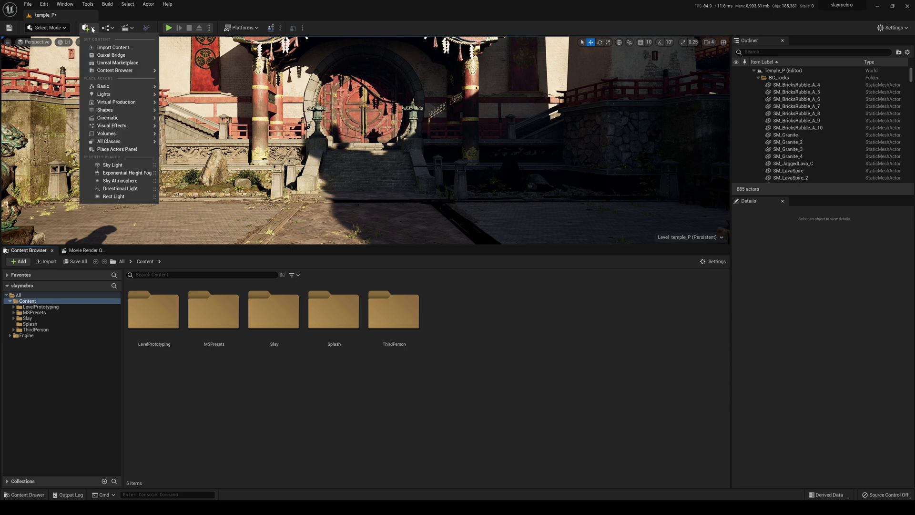
{"action": "left_click", "coordinate": [119, 59]}
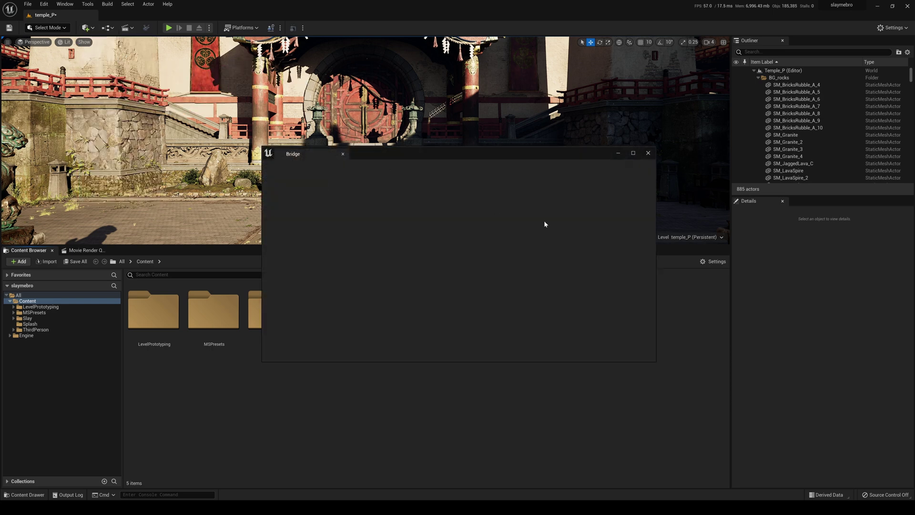
Step: Sign in to Bridge and add the Bernice MetaHuman from My MetaHumans to the project
{"action": "left_click", "coordinate": [338, 225]}
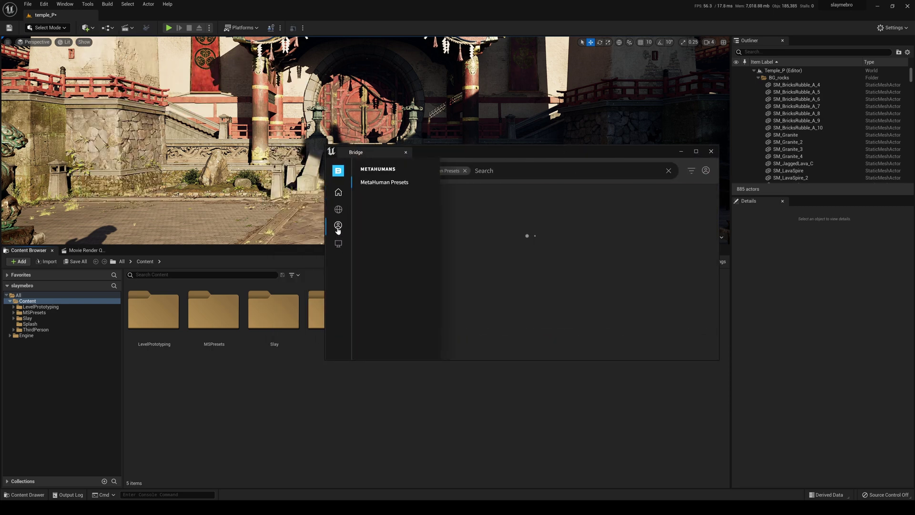
{"action": "left_click", "coordinate": [706, 171]}
{"action": "left_click", "coordinate": [676, 187]}
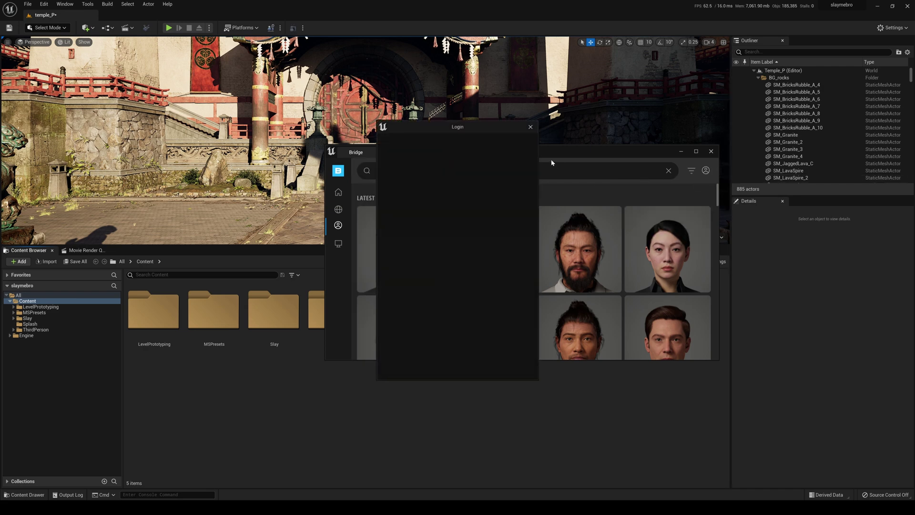
{"action": "left_click", "coordinate": [380, 198]}
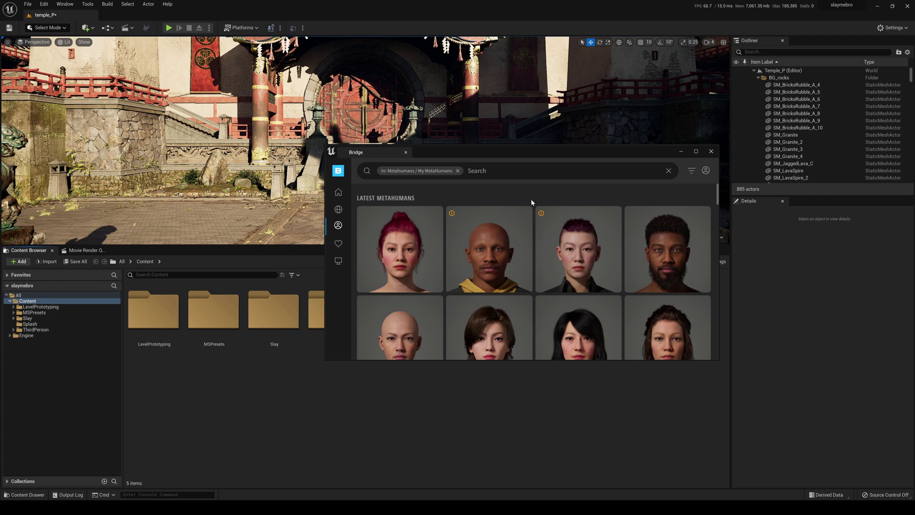
{"action": "left_click", "coordinate": [567, 240]}
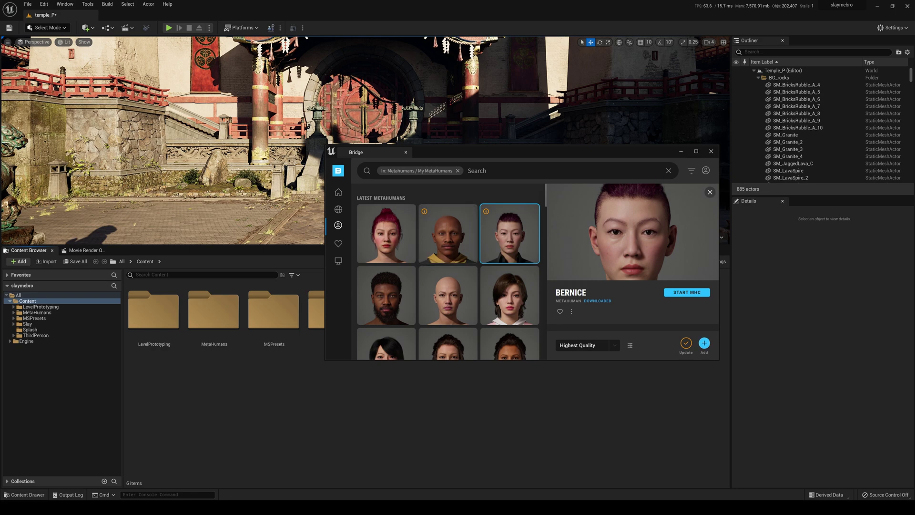
{"action": "left_click", "coordinate": [681, 151]}
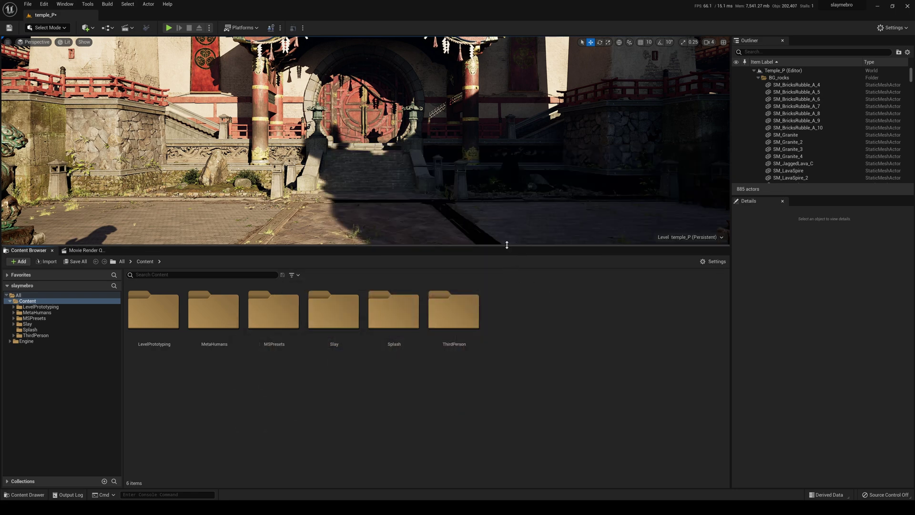
Step: Drag the takepunch1_actor00_metahuman_v2 FBX into the MetaHumans/Bernice content folder
{"action": "left_click_drag", "start_coordinate": [508, 246], "coordinate": [506, 330]}
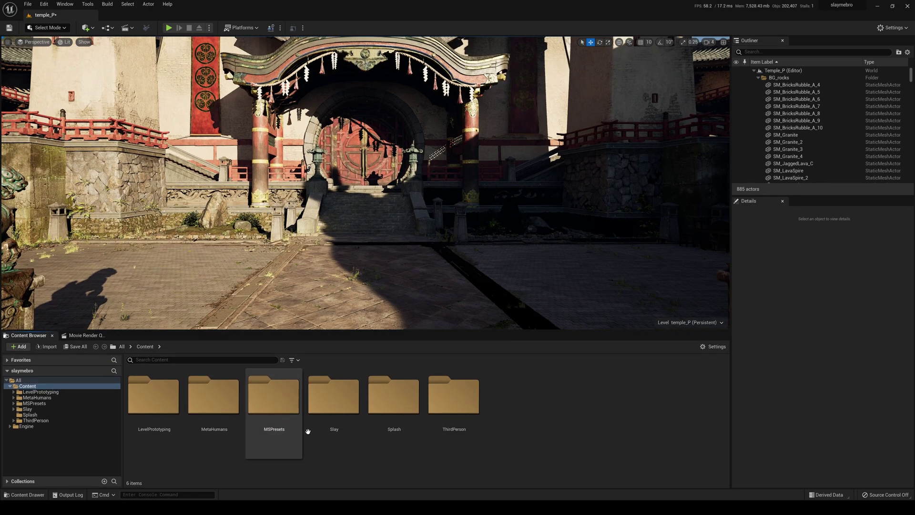
{"action": "double_click", "coordinate": [229, 432]}
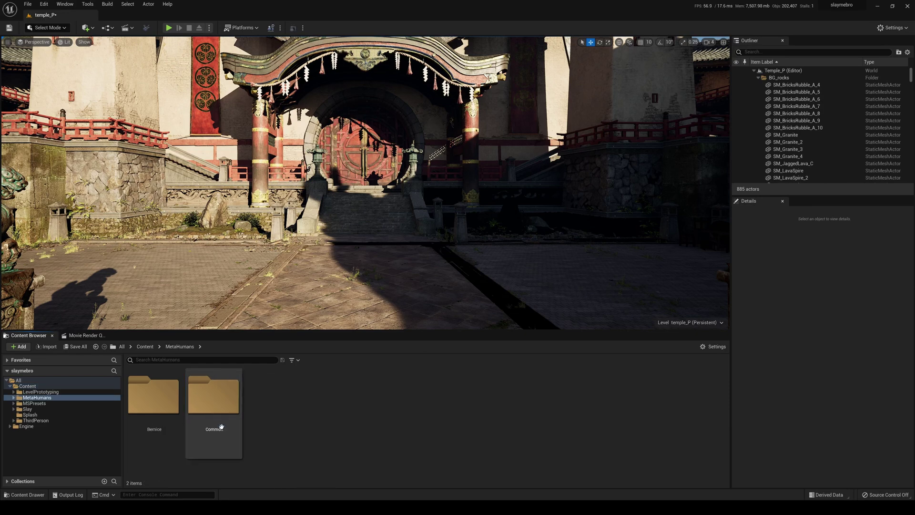
{"action": "double_click", "coordinate": [154, 400]}
{"action": "left_click_drag", "start_coordinate": [572, 336], "coordinate": [572, 285]}
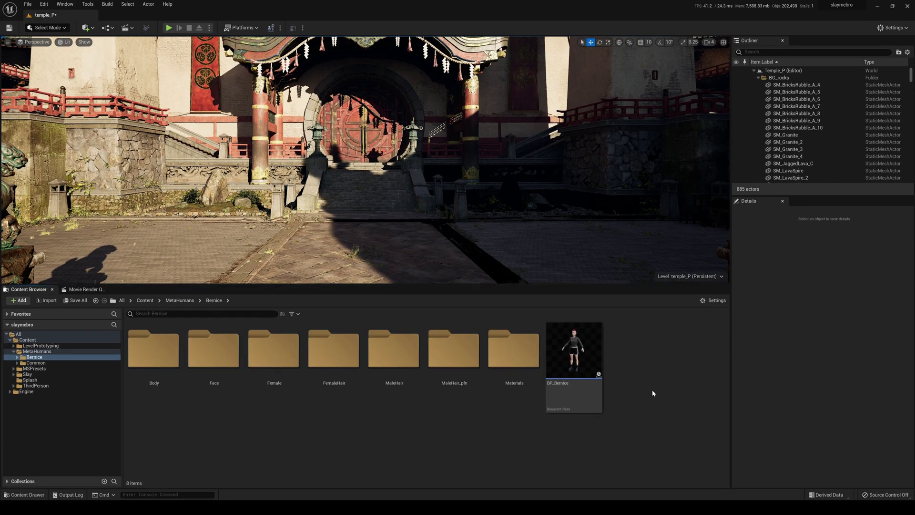
{"action": "mouse_move", "coordinate": [43, 508]}
{"action": "left_click", "coordinate": [63, 476]}
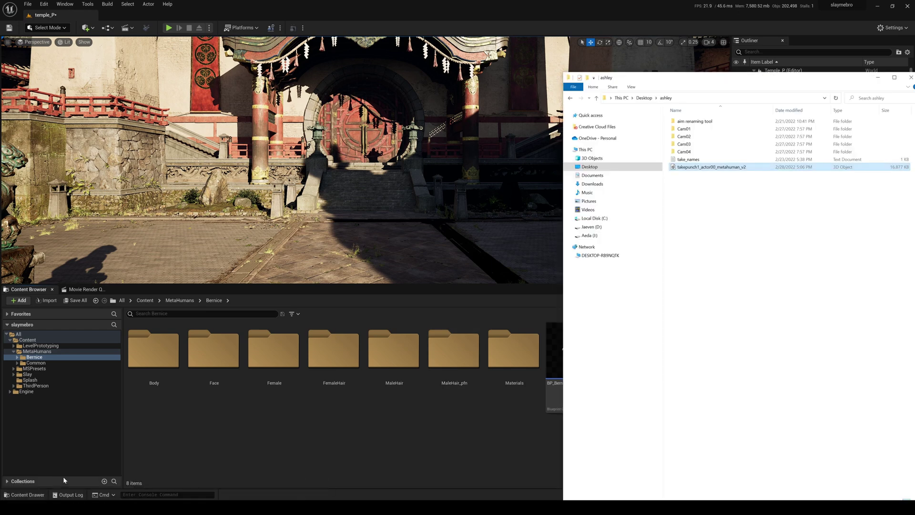
{"action": "left_click_drag", "start_coordinate": [720, 139], "coordinate": [343, 452]}
{"action": "left_click", "coordinate": [881, 46]}
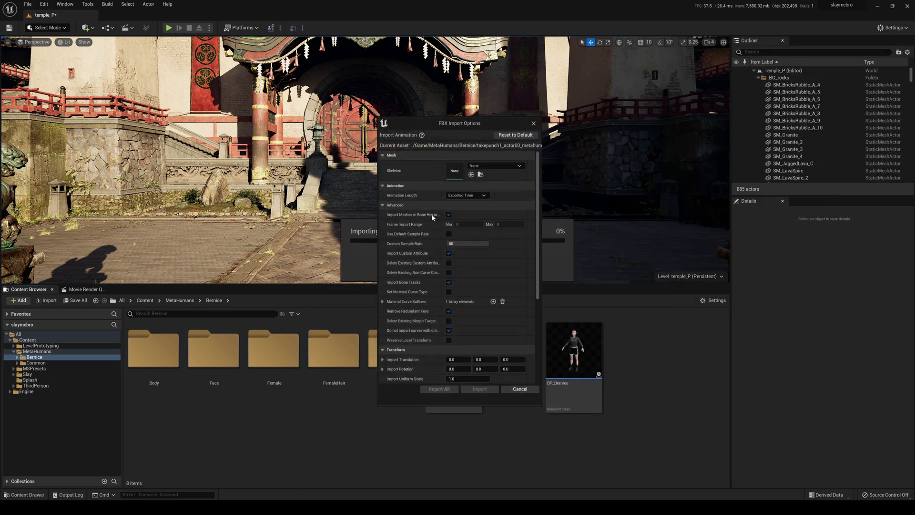
Step: Import the animation with metahuman_base_skel as its skeleton
{"action": "left_click", "coordinate": [517, 167]}
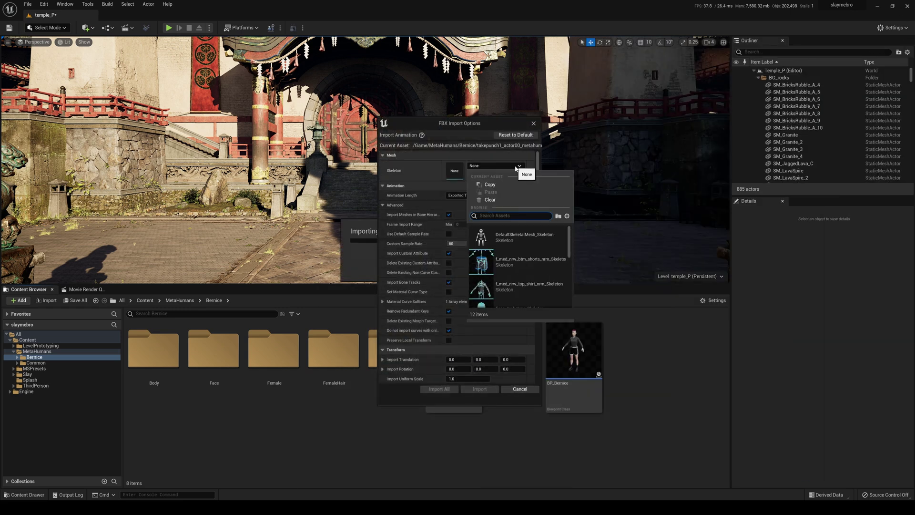
{"action": "type", "text": "bas"}
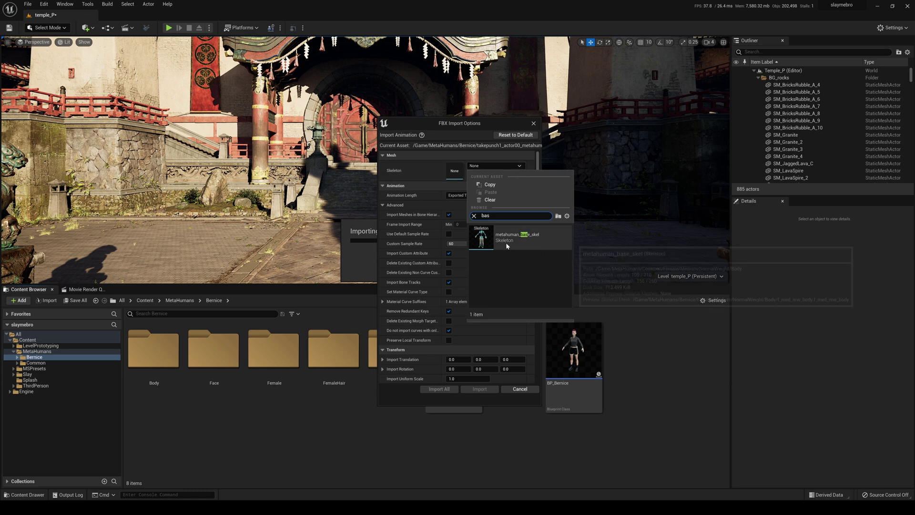
{"action": "left_click", "coordinate": [516, 243]}
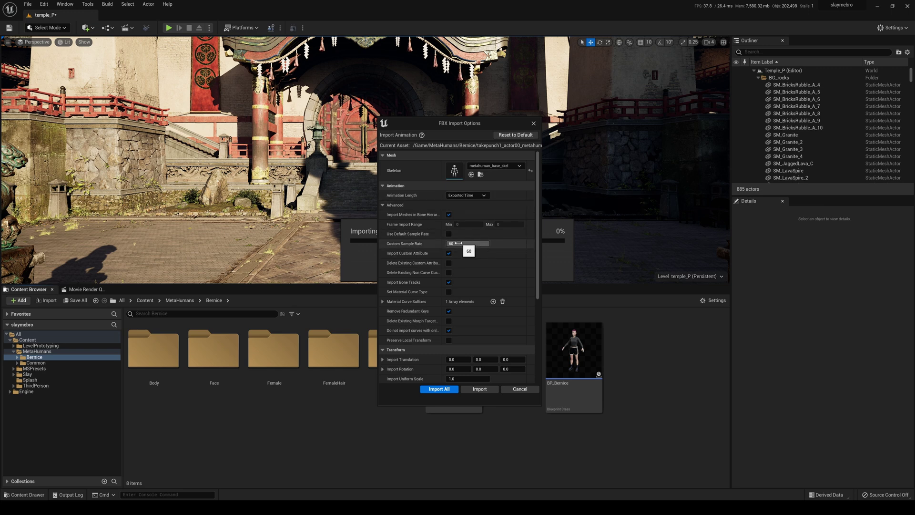
{"action": "left_click", "coordinate": [481, 390]}
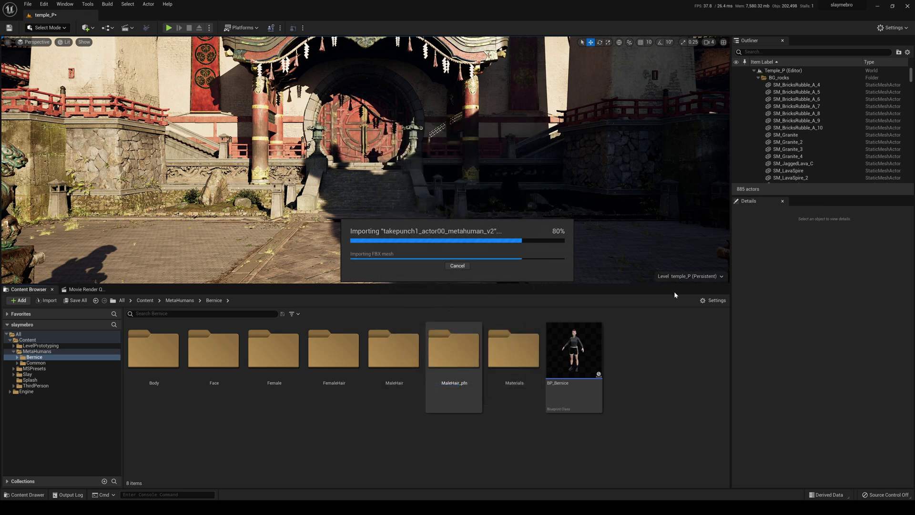
{"action": "mouse_move", "coordinate": [653, 340]}
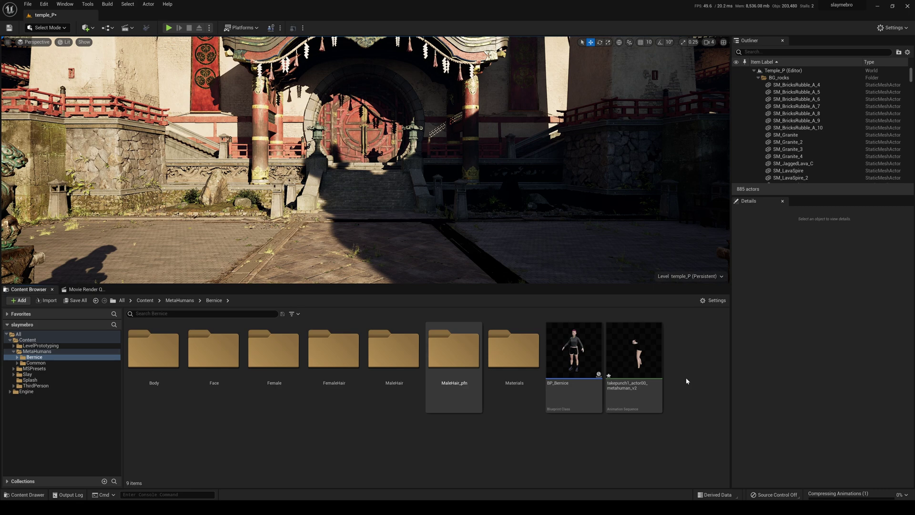
Step: Open BP_Bernice's Body skeleton and show the bones' translation retargeting options
{"action": "left_click", "coordinate": [613, 355]}
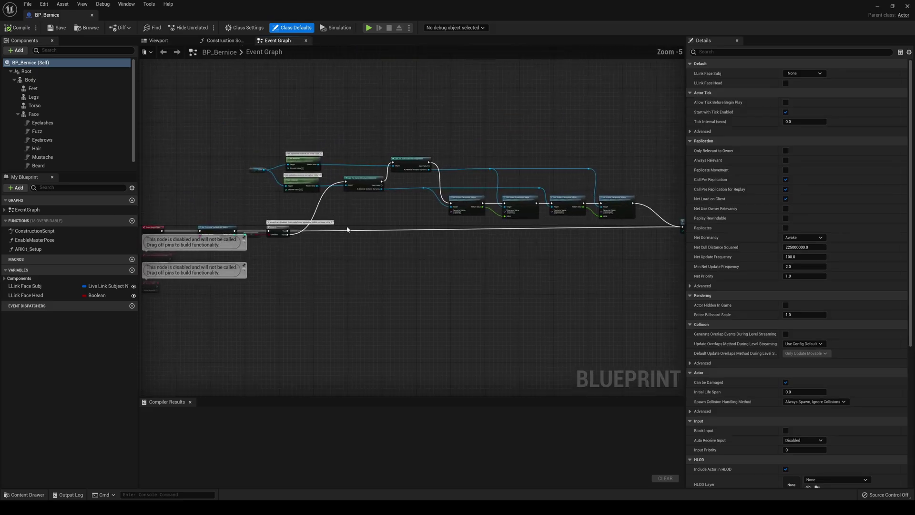
{"action": "left_click", "coordinate": [30, 80]}
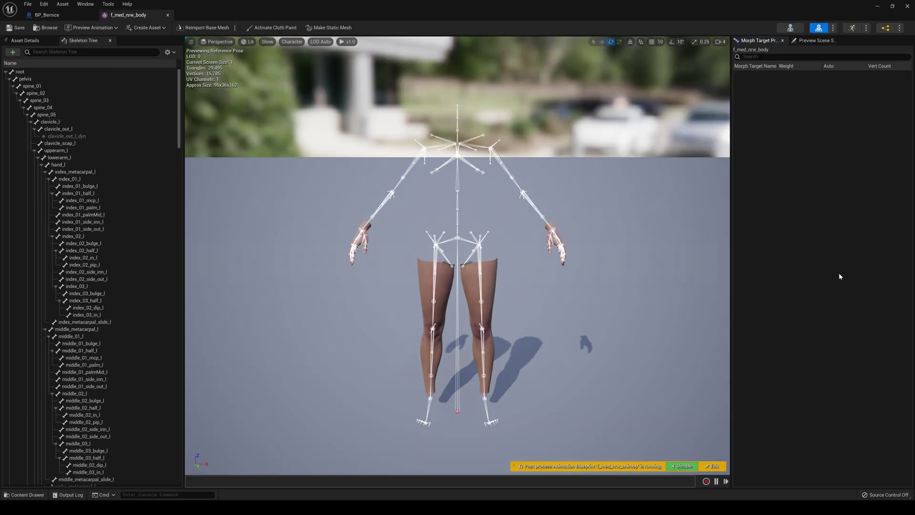
{"action": "left_click", "coordinate": [167, 52]}
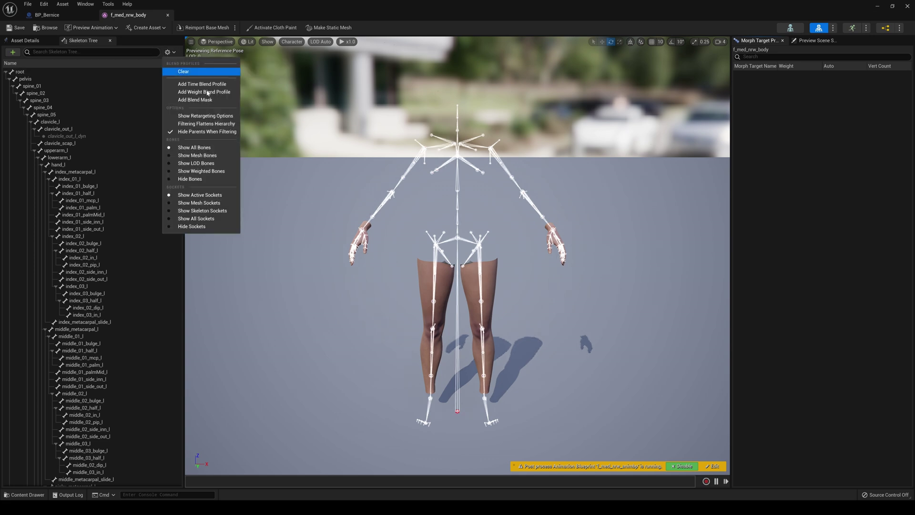
{"action": "left_click", "coordinate": [204, 116]}
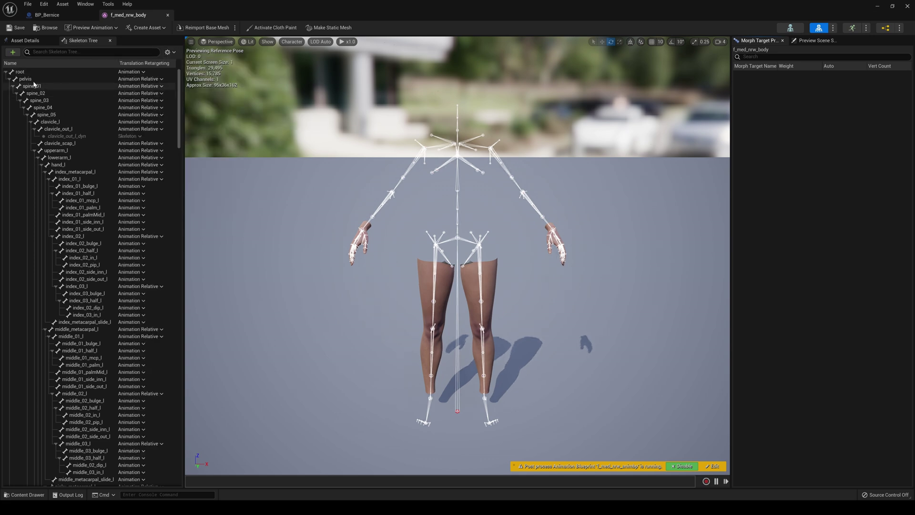
Step: Set pelvis retargeting to Animation, spine_01 and all lower bones to Skeleton, and save
{"action": "left_click", "coordinate": [141, 79]}
{"action": "left_click", "coordinate": [139, 97]}
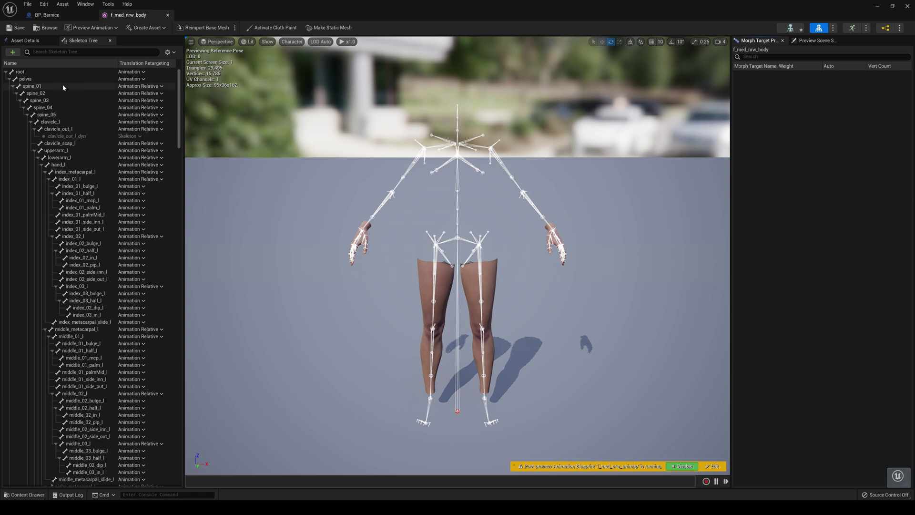
{"action": "left_click", "coordinate": [33, 86]}
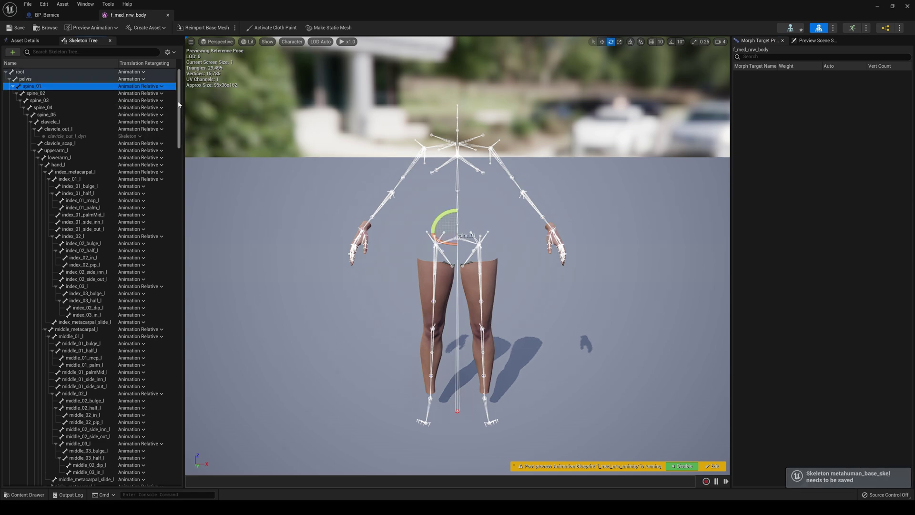
{"action": "left_click_drag", "start_coordinate": [178, 98], "coordinate": [178, 477]}
{"action": "left_click", "coordinate": [63, 483], "text": "shift"}
{"action": "right_click", "coordinate": [64, 482]}
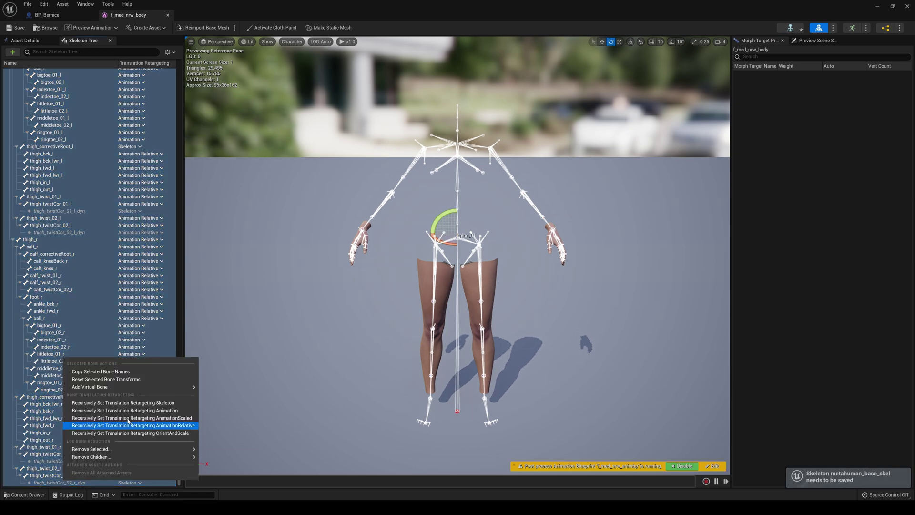
{"action": "left_click", "coordinate": [146, 403]}
{"action": "left_click_drag", "start_coordinate": [180, 414], "coordinate": [180, 76]}
{"action": "left_click", "coordinate": [17, 28]}
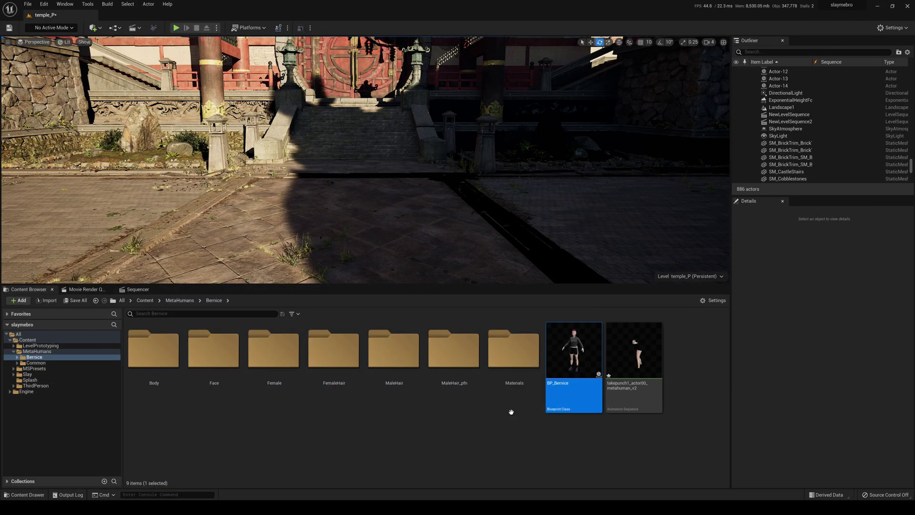
{"action": "left_click_drag", "start_coordinate": [567, 371], "coordinate": [391, 247]}
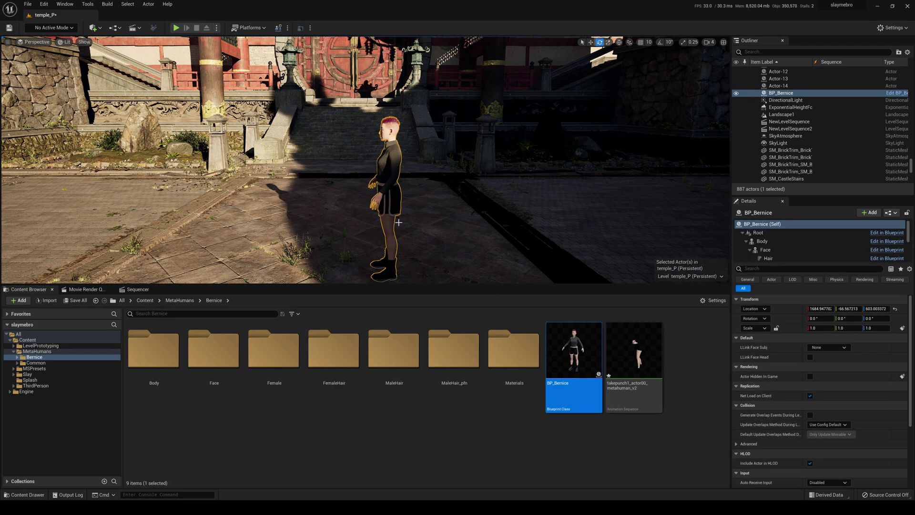
Step: Create NewLevelSequence1, add BP_Bernice to it, and delete her MetaHuman_ControlRig body track
{"action": "right_click_drag", "start_coordinate": [397, 251], "coordinate": [362, 239]}
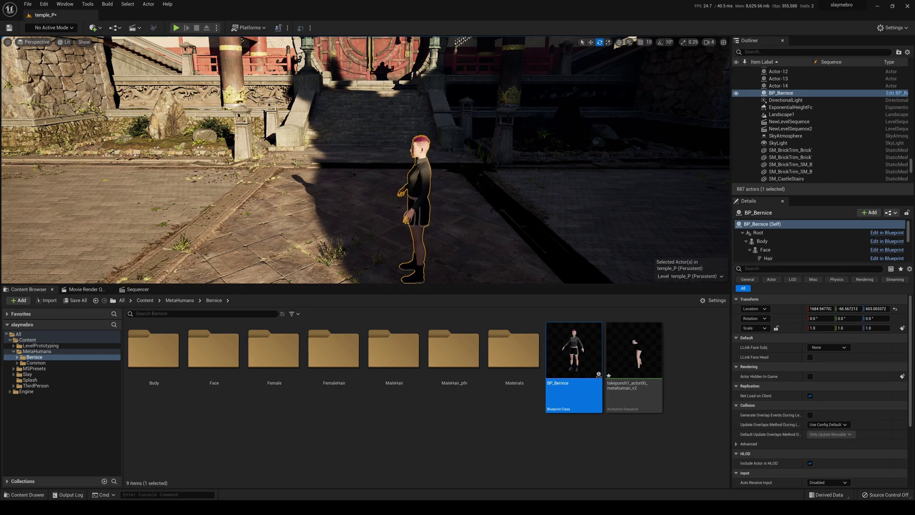
{"action": "left_click", "coordinate": [135, 28]}
{"action": "left_click", "coordinate": [150, 47]}
{"action": "left_click", "coordinate": [615, 361]}
{"action": "left_click", "coordinate": [19, 313]}
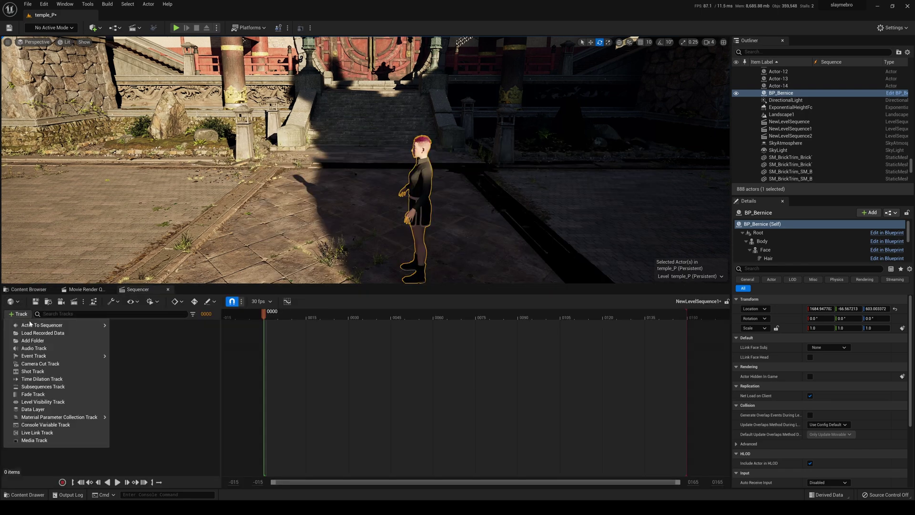
{"action": "mouse_move", "coordinate": [52, 325]}
{"action": "left_click", "coordinate": [143, 327]}
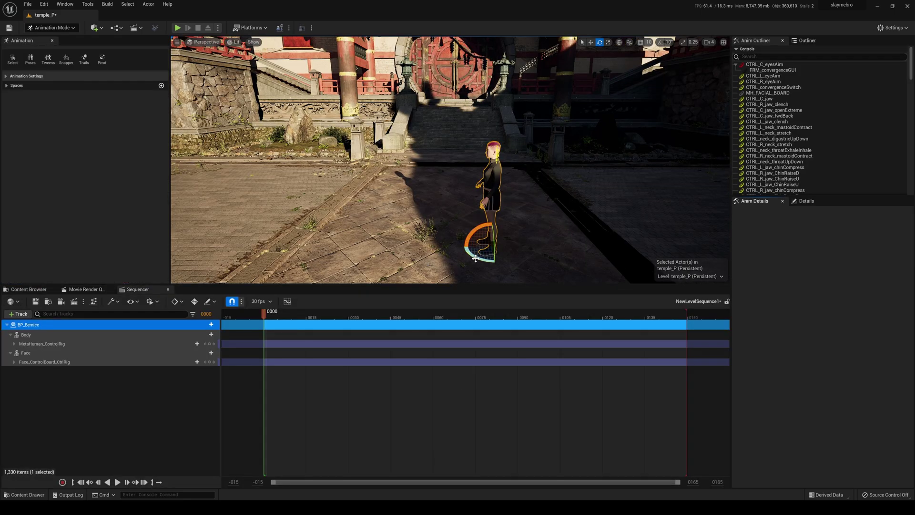
{"action": "left_click", "coordinate": [19, 343]}
{"action": "key", "text": "Delete"}
Step: Add the takepunch1_actor00_metahuman_v2 animation track to Bernice's Body and play it
{"action": "left_click", "coordinate": [208, 335]}
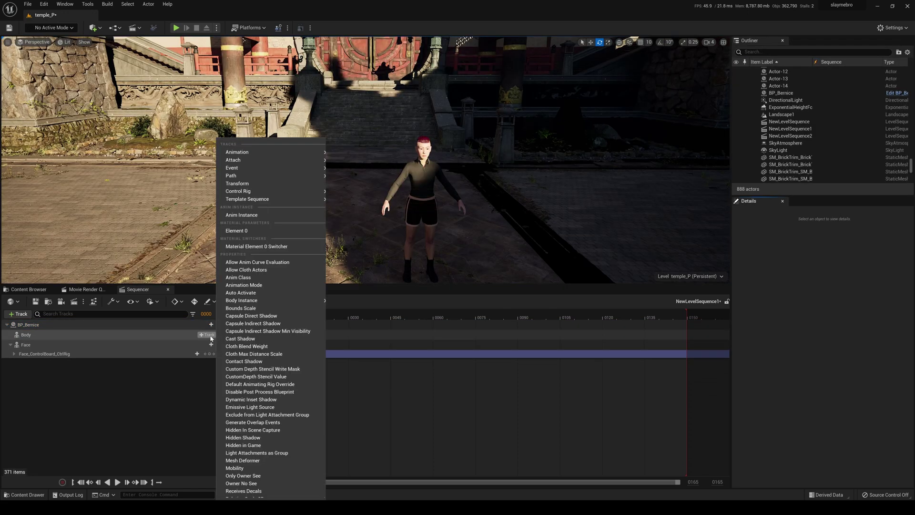
{"action": "mouse_move", "coordinate": [247, 152]}
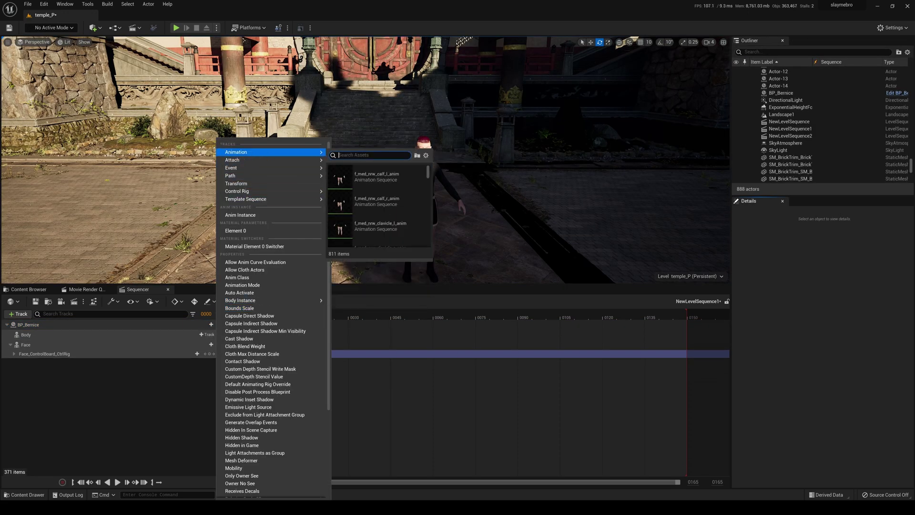
{"action": "type", "text": "punch"}
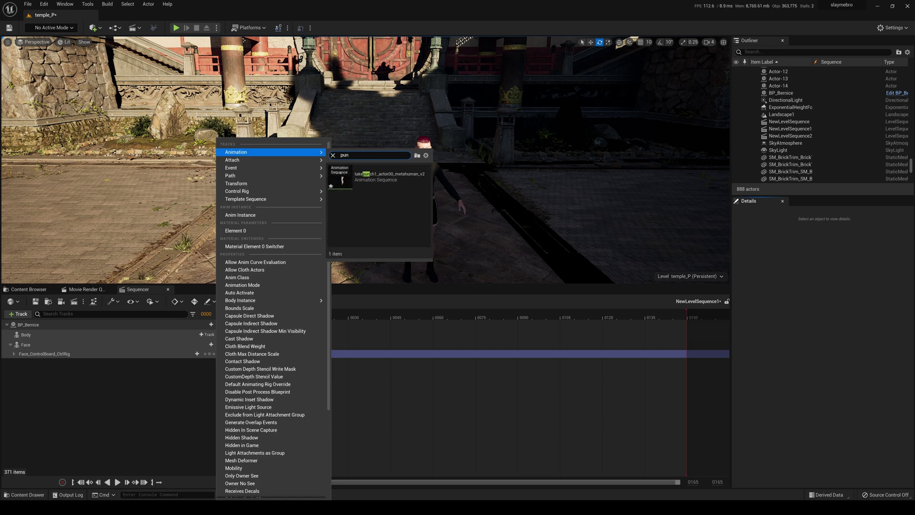
{"action": "left_click", "coordinate": [381, 177]}
{"action": "left_click", "coordinate": [476, 326]}
{"action": "key", "text": "space"}
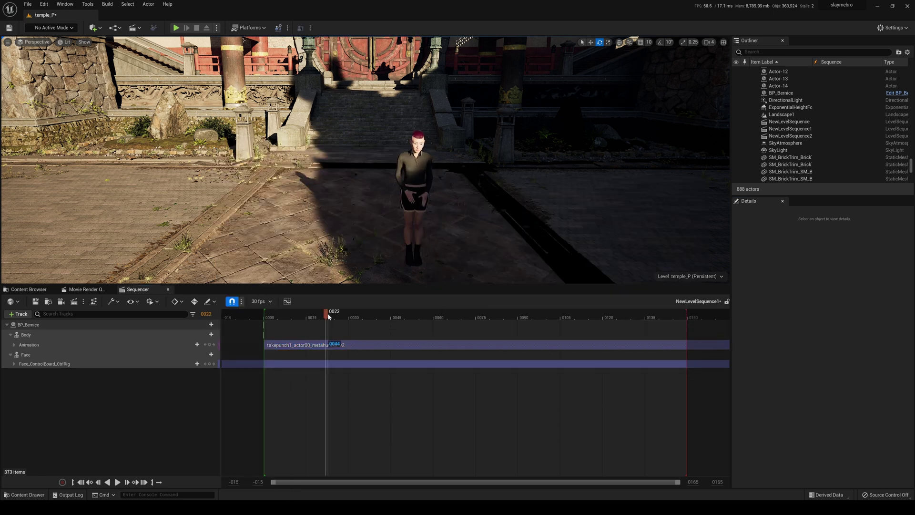
Step: Extend the sequence's playback end to the clip's end and replay the animation
{"action": "scroll", "coordinate": [545, 322], "scroll_direction": "down", "scroll_amount": 4}
{"action": "key", "text": "space"}
{"action": "scroll", "coordinate": [505, 322], "scroll_direction": "down", "scroll_amount": 5}
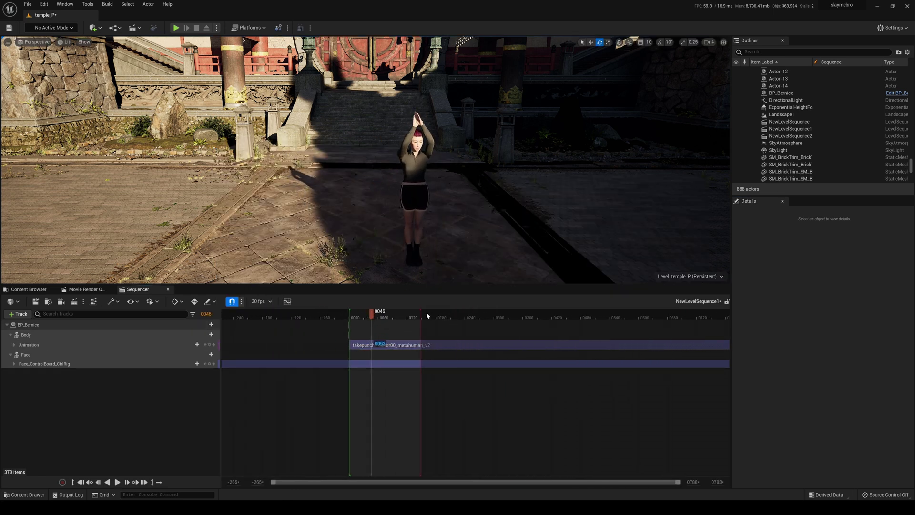
{"action": "mouse_move", "coordinate": [496, 313]}
{"action": "left_mouse_down"}
{"action": "mouse_move", "coordinate": [565, 316]}
{"action": "mouse_move", "coordinate": [474, 313]}
{"action": "mouse_move", "coordinate": [570, 317]}
{"action": "left_mouse_up"}
{"action": "scroll", "coordinate": [566, 316], "scroll_direction": "down", "scroll_amount": 3}
{"action": "key", "text": "space"}
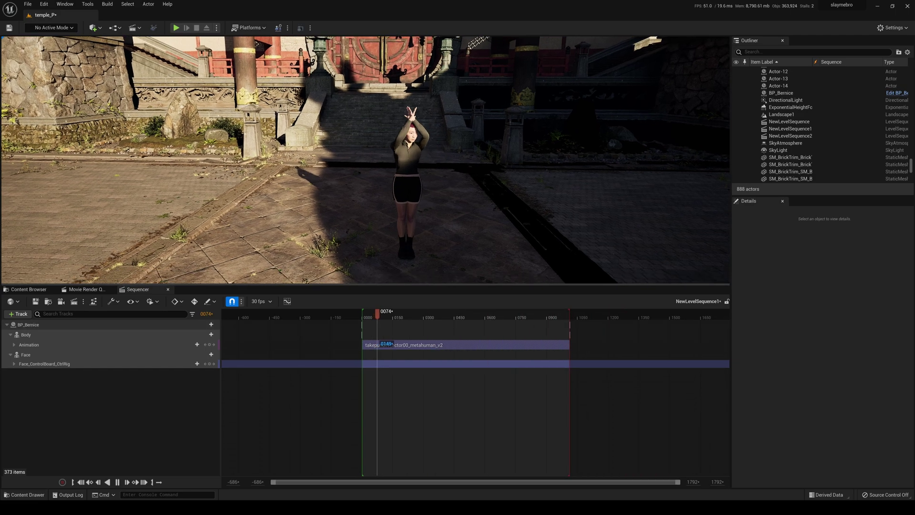
{"action": "scroll", "coordinate": [498, 234], "scroll_direction": "up", "scroll_amount": 4}
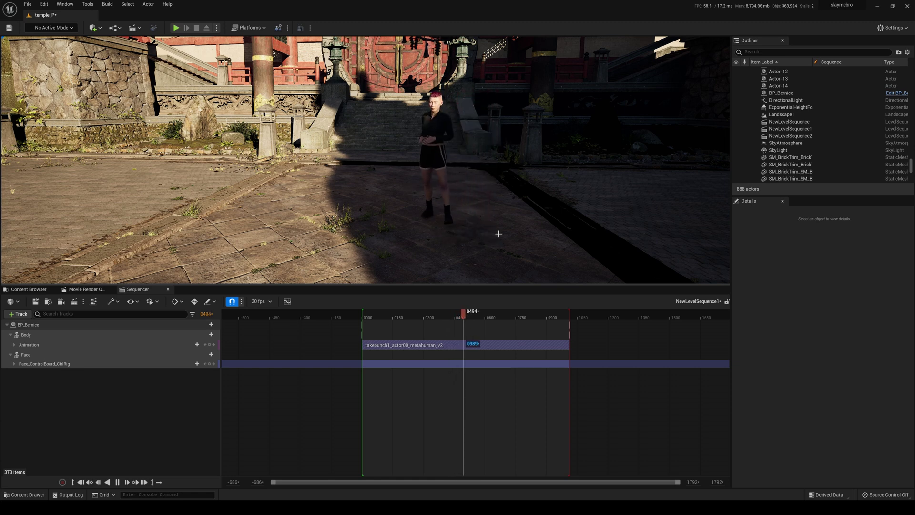
Step: Stop playback at frame 0479, select Bernice, and focus the view on her
{"action": "left_click", "coordinate": [460, 314]}
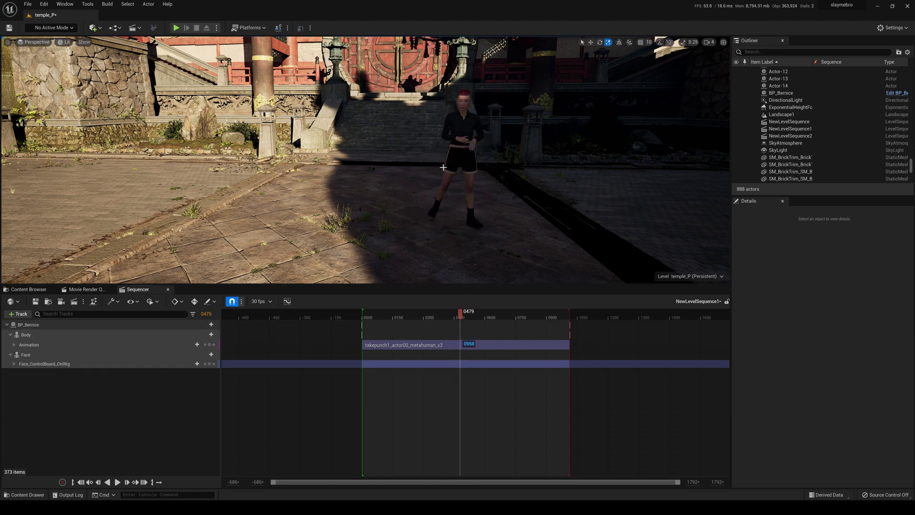
{"action": "left_click", "coordinate": [455, 151]}
{"action": "left_click_drag", "start_coordinate": [455, 152], "coordinate": [480, 142], "text": "alt"}
{"action": "key", "text": "w"}
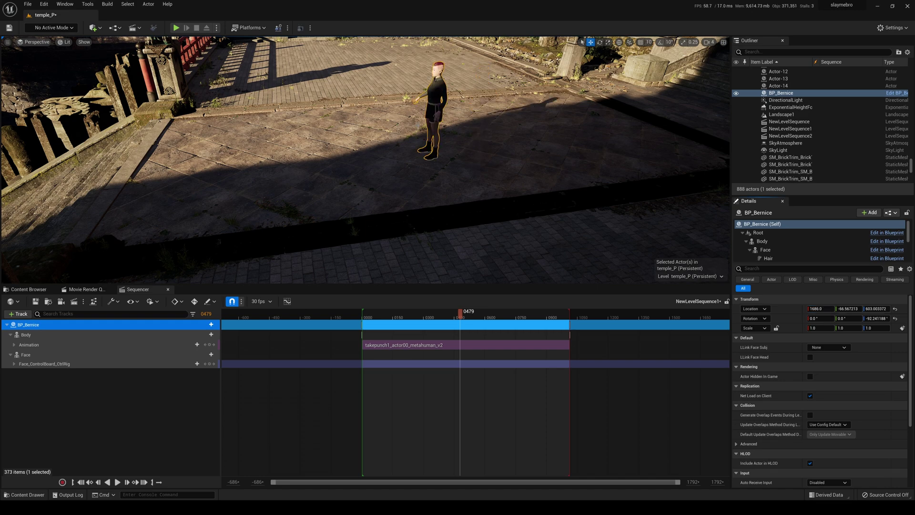
{"action": "left_click", "coordinate": [51, 336]}
{"action": "left_click", "coordinate": [53, 325]}
{"action": "key", "text": "f"}
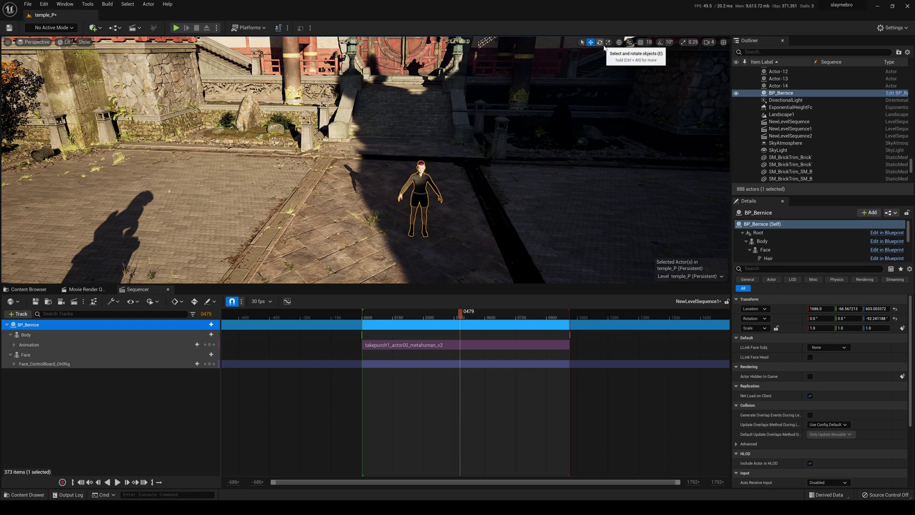
Step: Rotate Bernice to about -92 degrees, shift her slightly, and replay from frame 0255
{"action": "left_click", "coordinate": [596, 43]}
{"action": "left_click", "coordinate": [591, 42]}
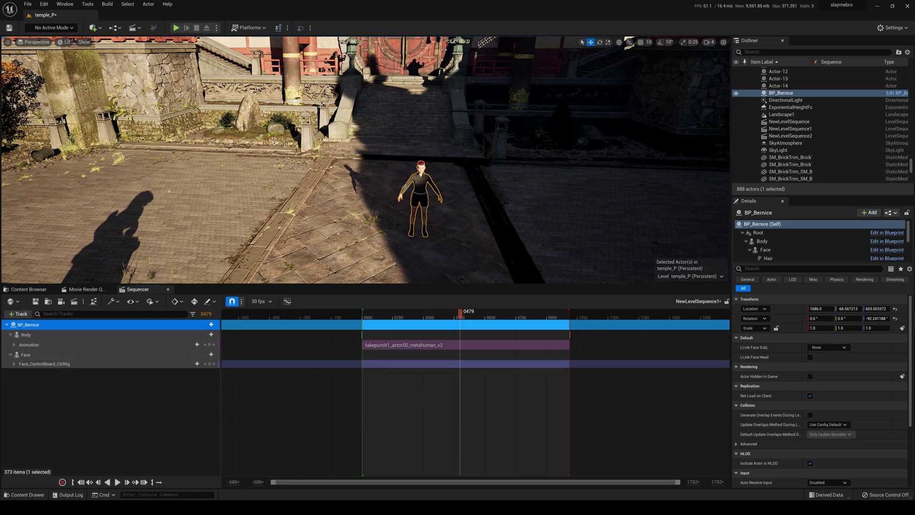
{"action": "left_click", "coordinate": [387, 177]}
{"action": "left_click", "coordinate": [426, 189]}
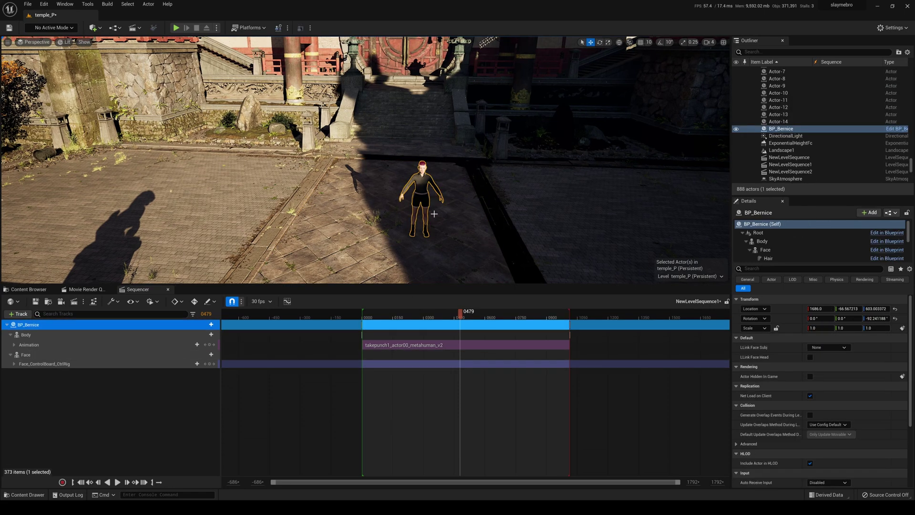
{"action": "left_click", "coordinate": [420, 313]}
{"action": "right_click_drag", "start_coordinate": [419, 191], "coordinate": [419, 183]}
{"action": "left_click", "coordinate": [427, 318]}
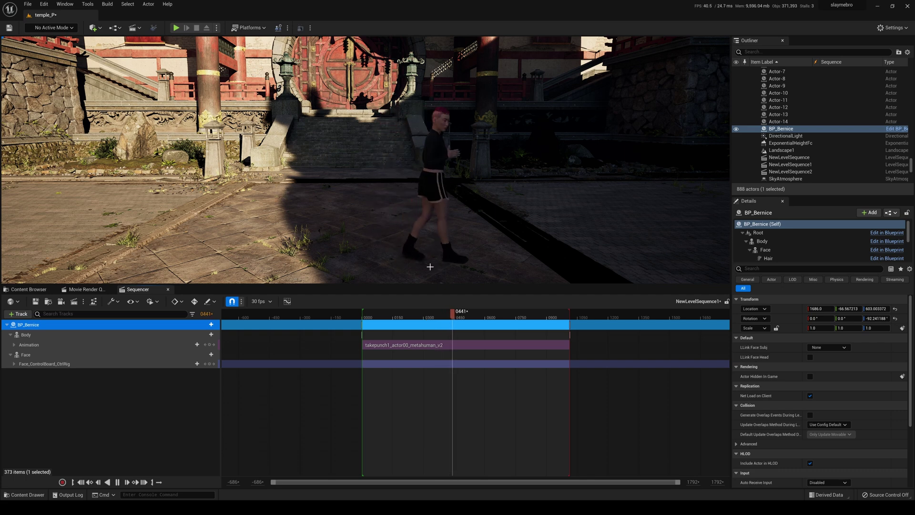
{"action": "key", "text": "space"}
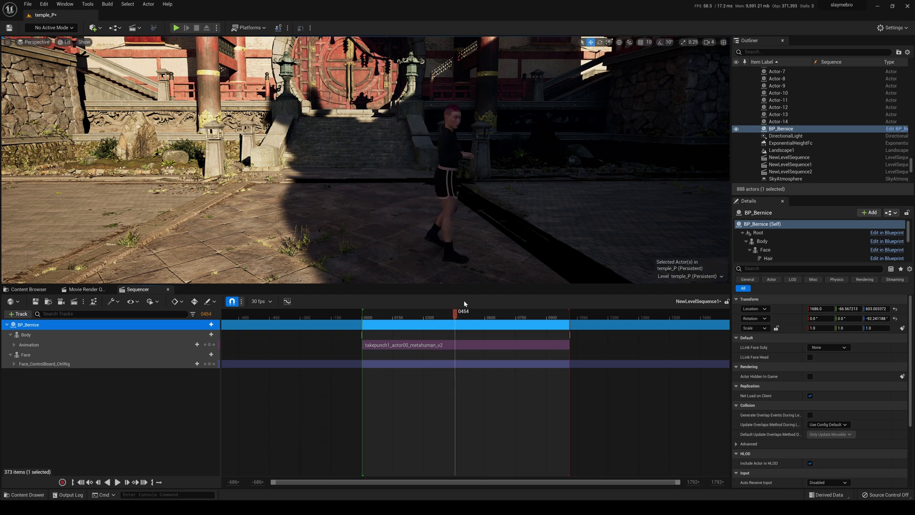
{"action": "left_click", "coordinate": [465, 316]}
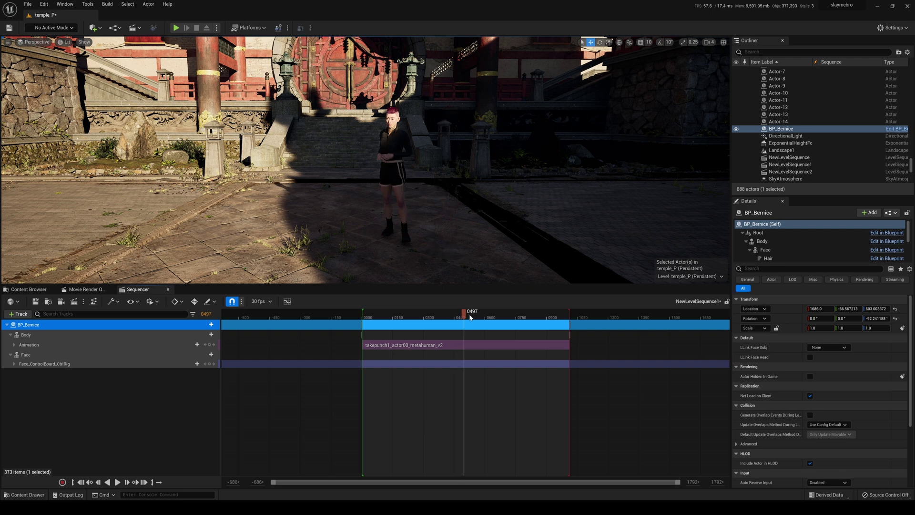
{"action": "key", "text": "space"}
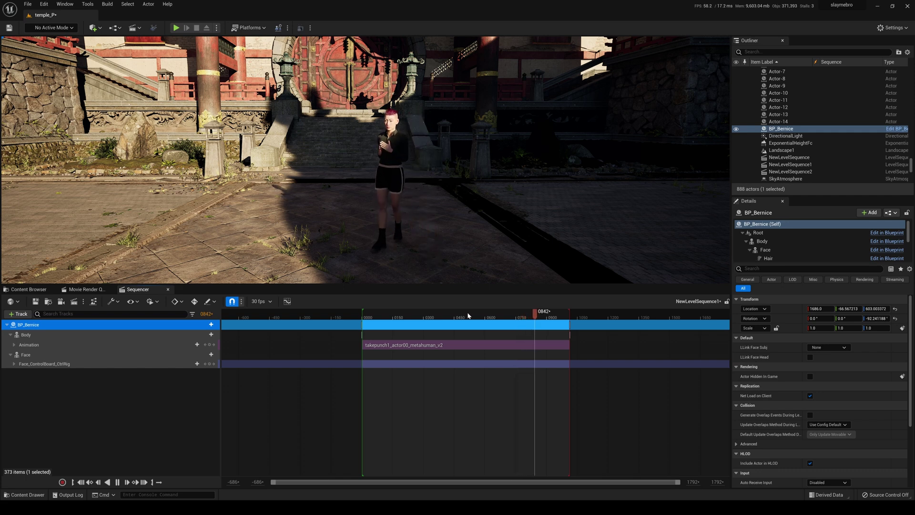
{"action": "key", "text": "space"}
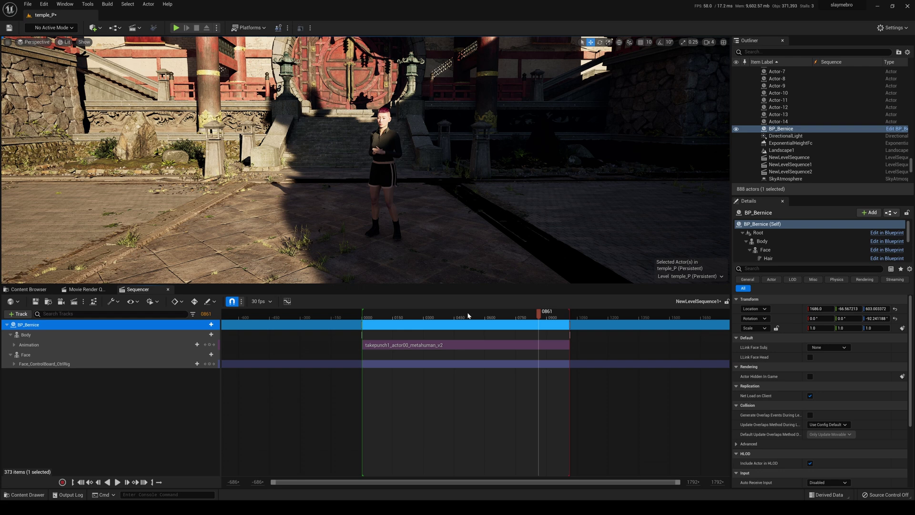
{"action": "left_click", "coordinate": [452, 317]}
{"action": "key", "text": "space"}
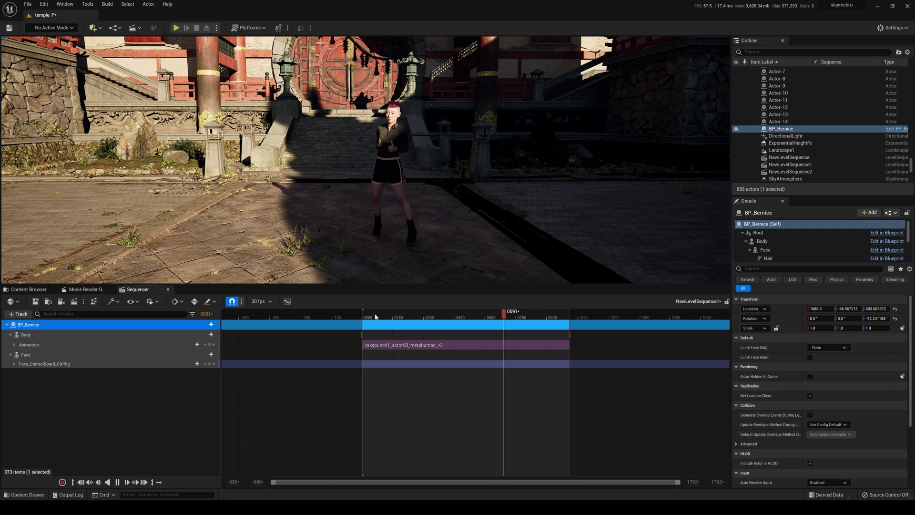
{"action": "left_click", "coordinate": [373, 317]}
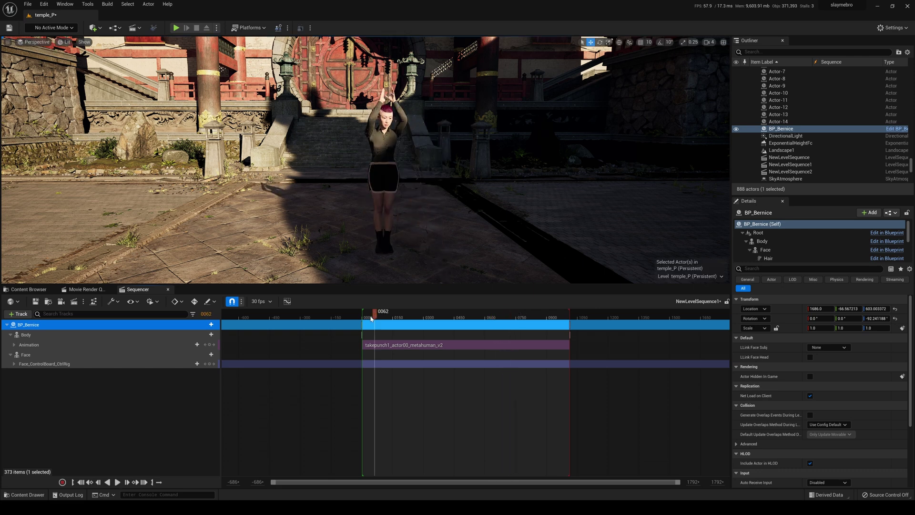
{"action": "left_click", "coordinate": [43, 474]}
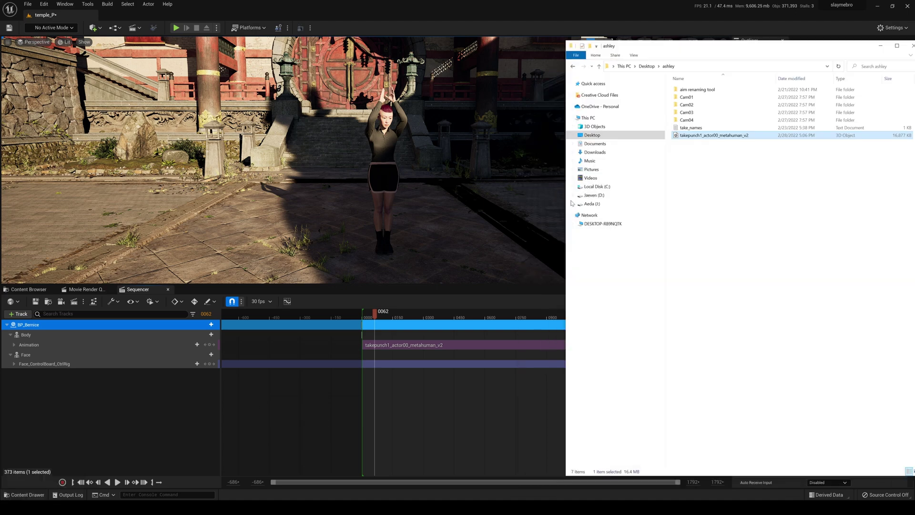
{"action": "double_click", "coordinate": [691, 97]}
{"action": "left_click", "coordinate": [798, 121]}
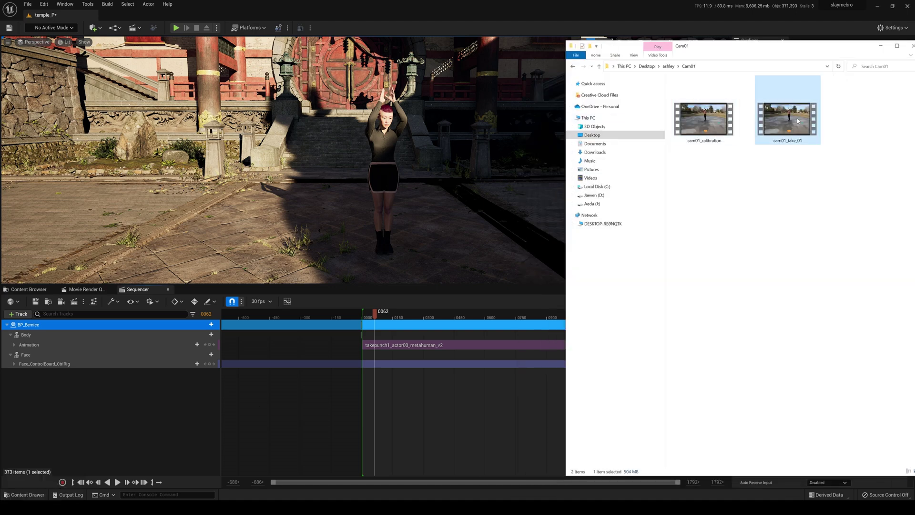
{"action": "left_click", "coordinate": [880, 46]}
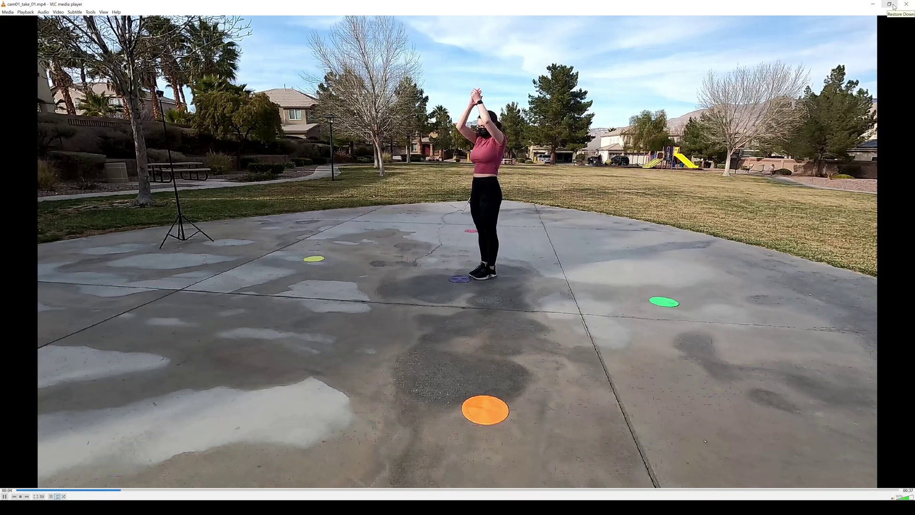
Step: Review the cam01_take_01 reference footage in VLC, pausing it at 0:21
{"action": "key", "text": "space"}
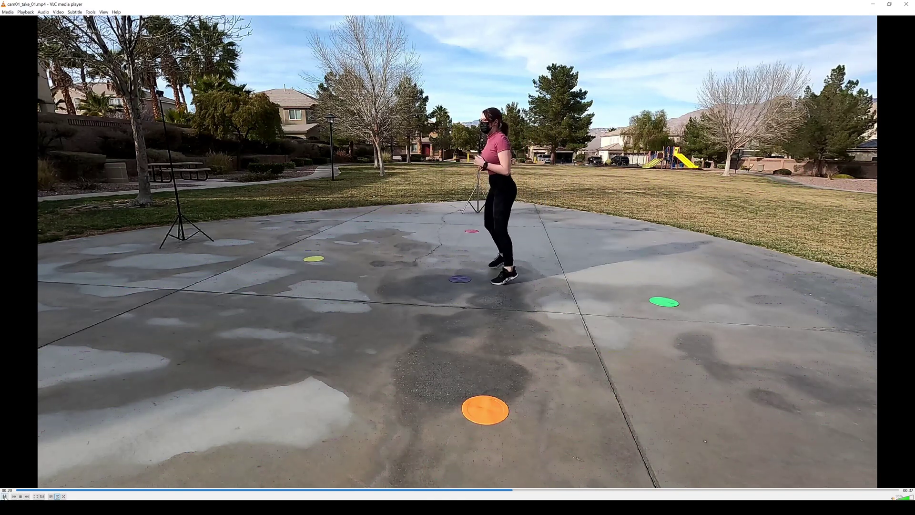
{"action": "left_click", "coordinate": [4, 495]}
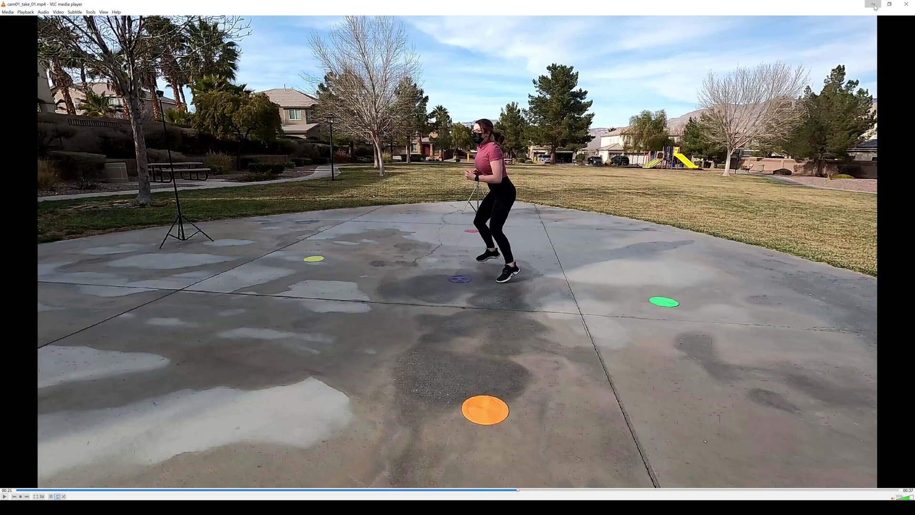
Step: Back in Unreal, set the playhead to frame 0260 and add a Cine Camera Actor with Camera Cuts
{"action": "left_click", "coordinate": [906, 4]}
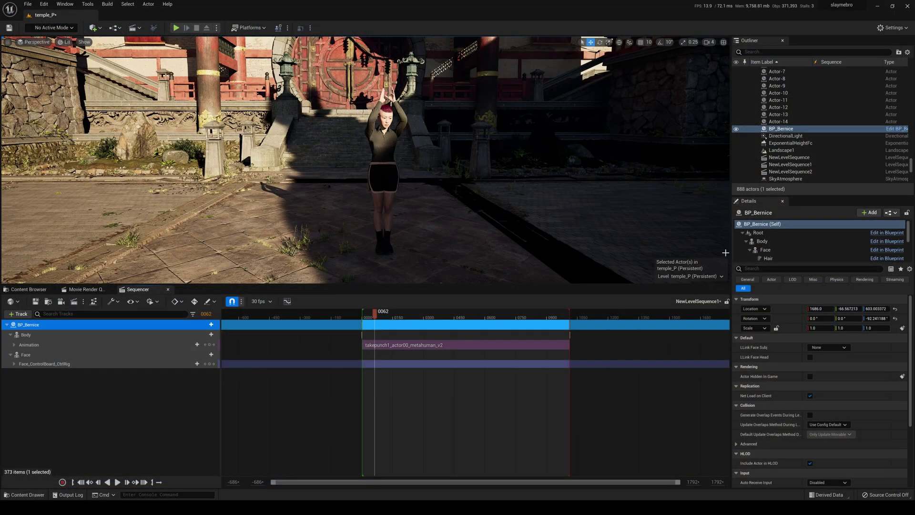
{"action": "left_click", "coordinate": [405, 317]}
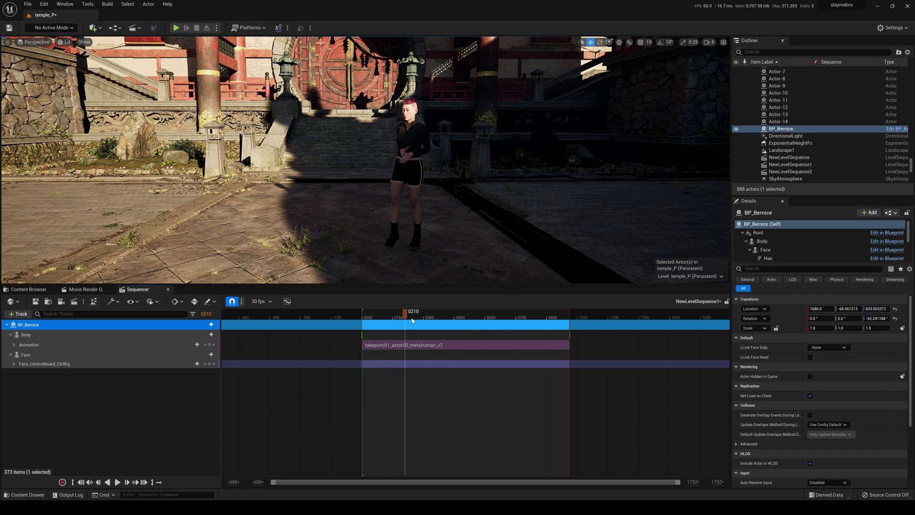
{"action": "key", "text": "space"}
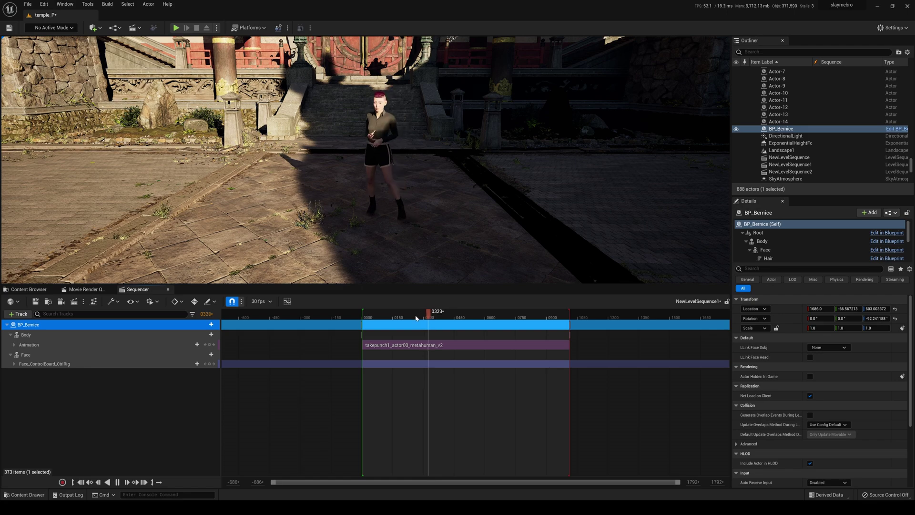
{"action": "left_click", "coordinate": [416, 318]}
{"action": "left_click", "coordinate": [60, 303]}
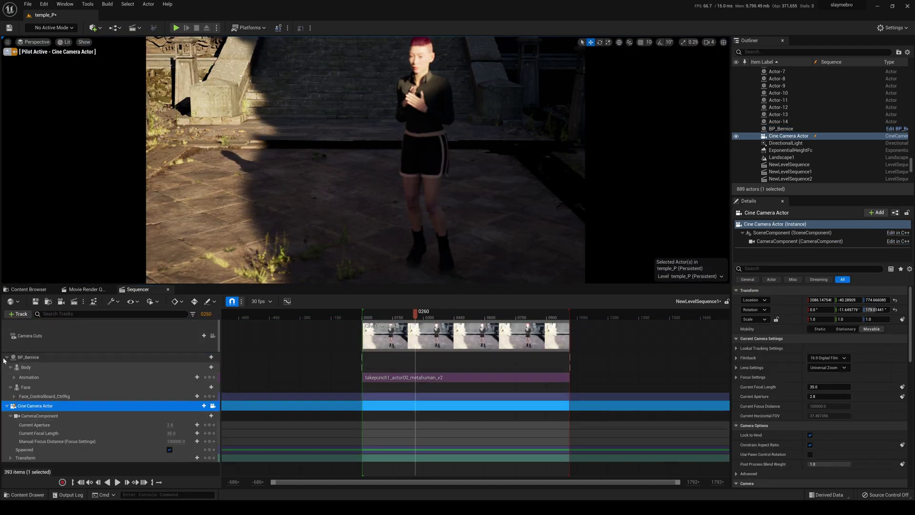
Step: Set the cine camera's manual focus distance to about 432 cm on Bernice and hide the debug focus plane
{"action": "left_click", "coordinate": [7, 357]}
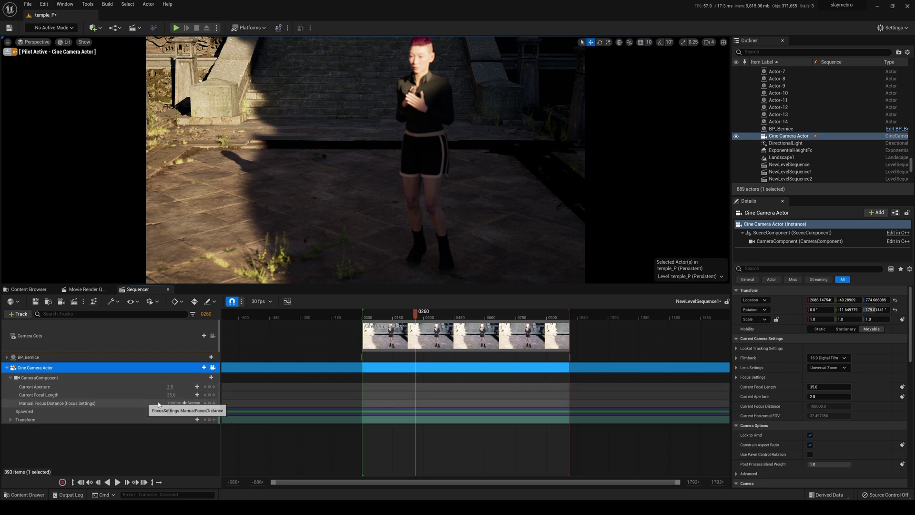
{"action": "scroll", "coordinate": [787, 382], "scroll_direction": "down", "scroll_amount": 2}
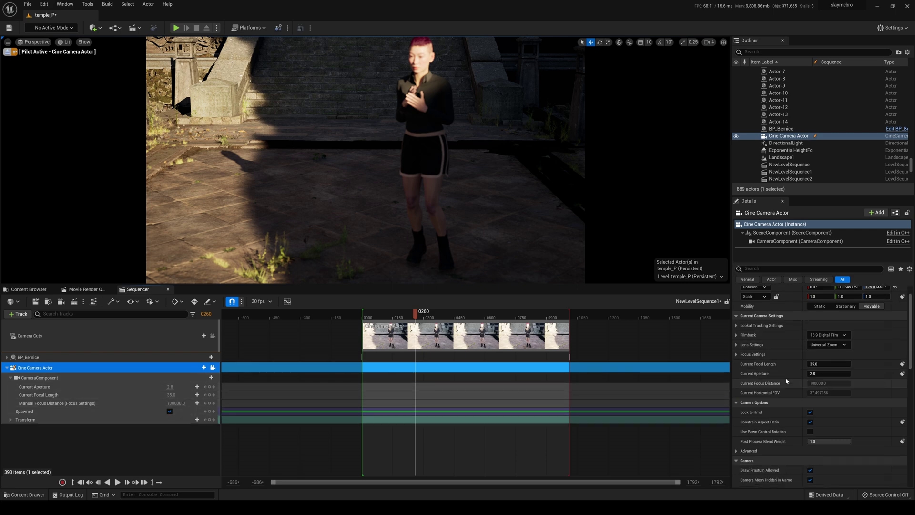
{"action": "left_click", "coordinate": [736, 354]}
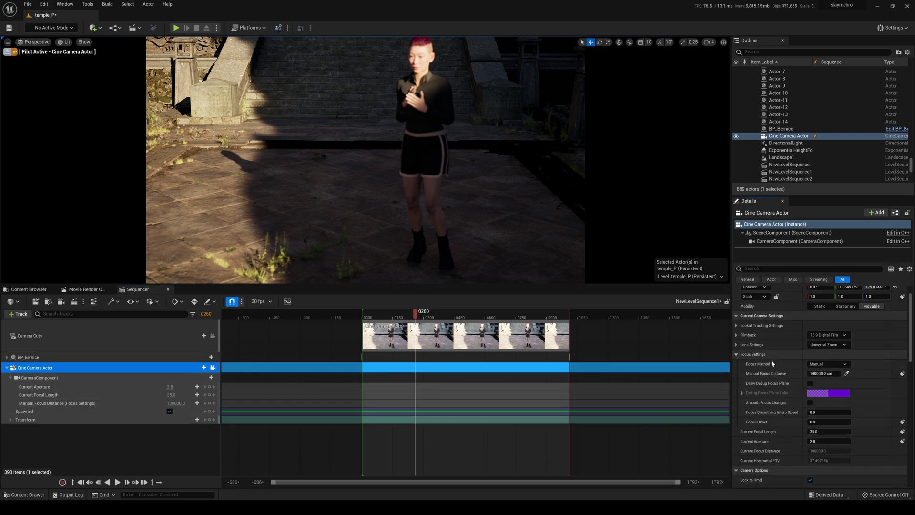
{"action": "left_click", "coordinate": [846, 374]}
{"action": "left_click", "coordinate": [419, 61]}
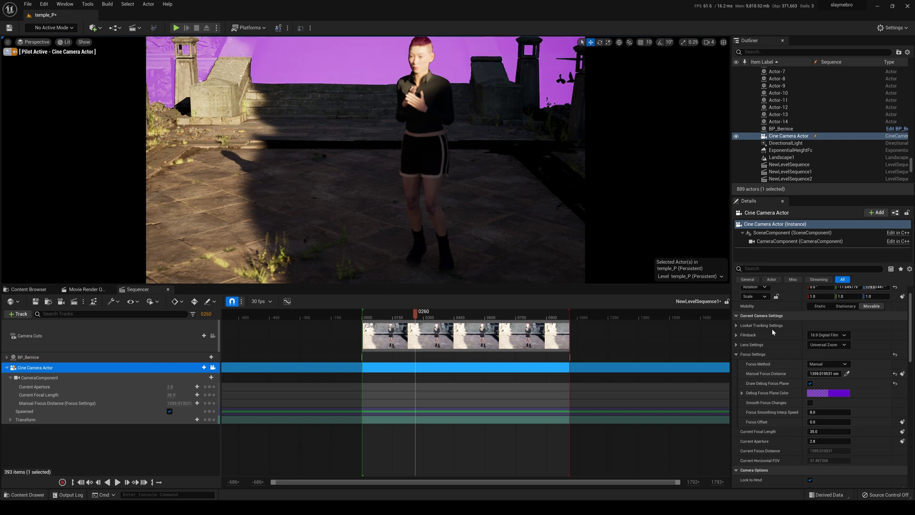
{"action": "mouse_move", "coordinate": [816, 373]}
{"action": "left_mouse_down"}
{"action": "mouse_move", "coordinate": [791, 373]}
{"action": "mouse_move", "coordinate": [831, 373]}
{"action": "left_mouse_up"}
{"action": "left_click", "coordinate": [810, 383]}
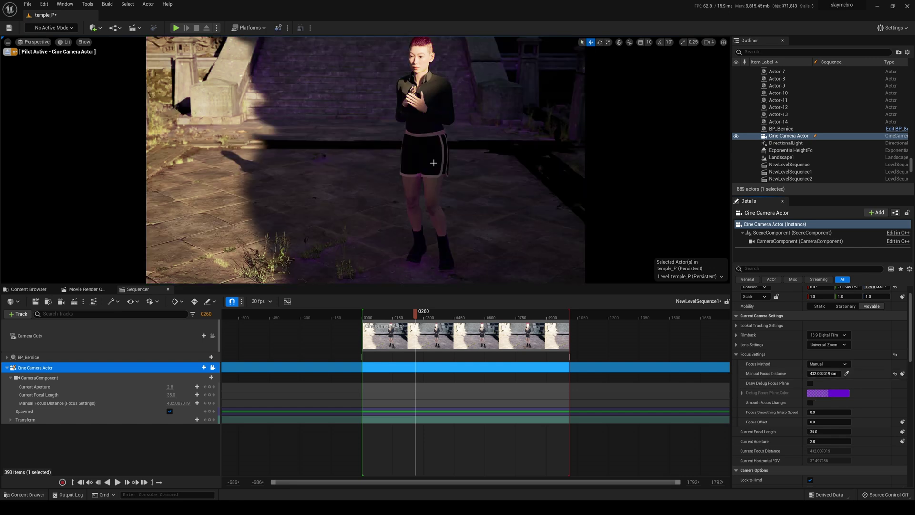
{"action": "left_click", "coordinate": [213, 337]}
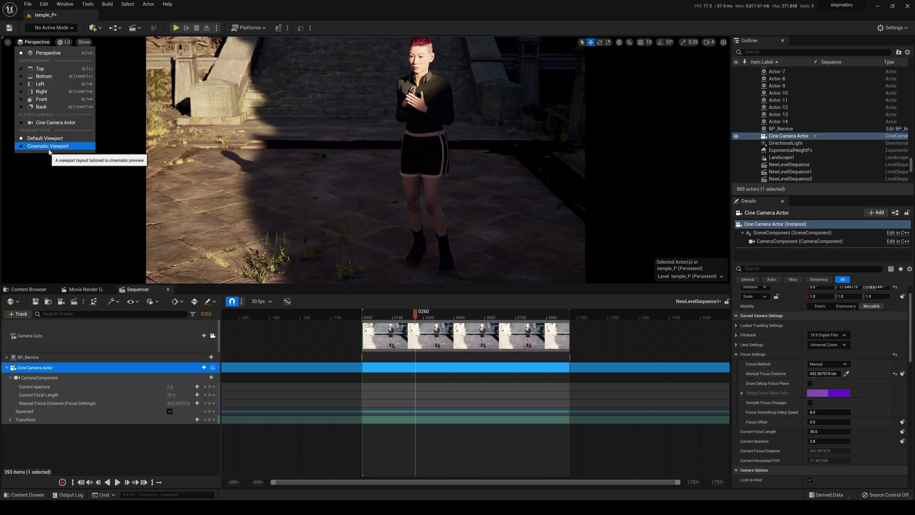
Step: In a cinematic viewport, pilot the Cine Camera Actor into a close-up of Bernice focused at about 238.65 cm
{"action": "left_click", "coordinate": [49, 146]}
{"action": "left_click", "coordinate": [35, 44]}
{"action": "left_click", "coordinate": [56, 124]}
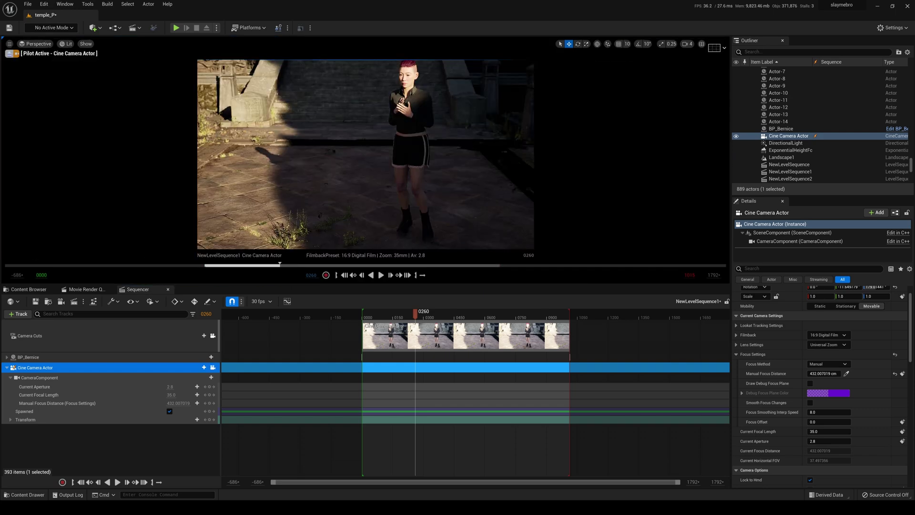
{"action": "mouse_move", "coordinate": [365, 154]}
{"action": "right_mouse_down"}
{"action": "mouse_move", "coordinate": [365, 162]}
{"action": "mouse_move", "coordinate": [369, 143]}
{"action": "mouse_move", "coordinate": [369, 155]}
{"action": "right_mouse_up"}
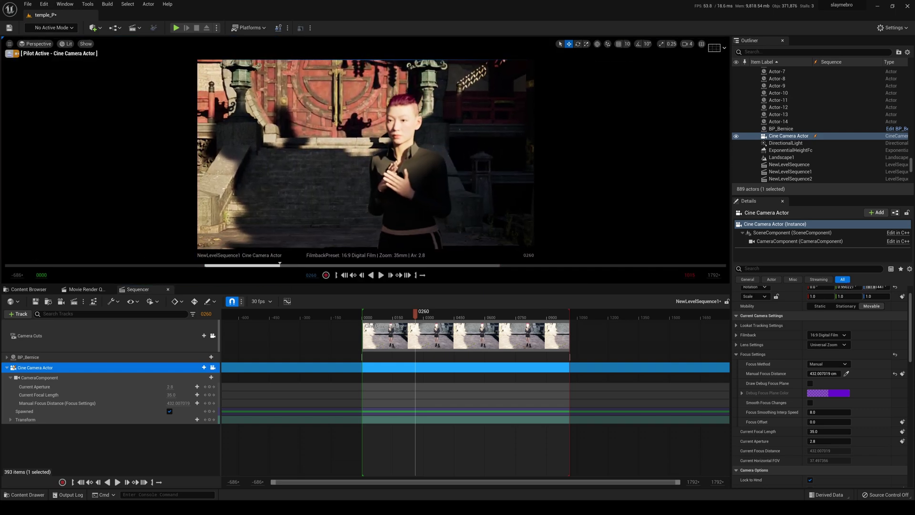
{"action": "left_click", "coordinate": [809, 384]}
{"action": "left_click_drag", "start_coordinate": [823, 374], "coordinate": [816, 374]}
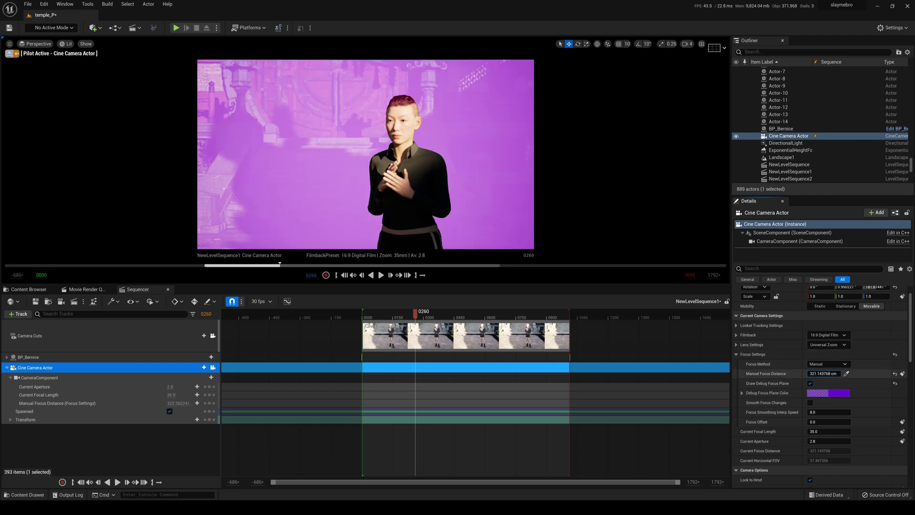
{"action": "left_click", "coordinate": [809, 384]}
Step: Play the shot back from frames 0105, 0374 and 0314, stopping at frame 0387
{"action": "left_click", "coordinate": [384, 316]}
{"action": "key", "text": "space"}
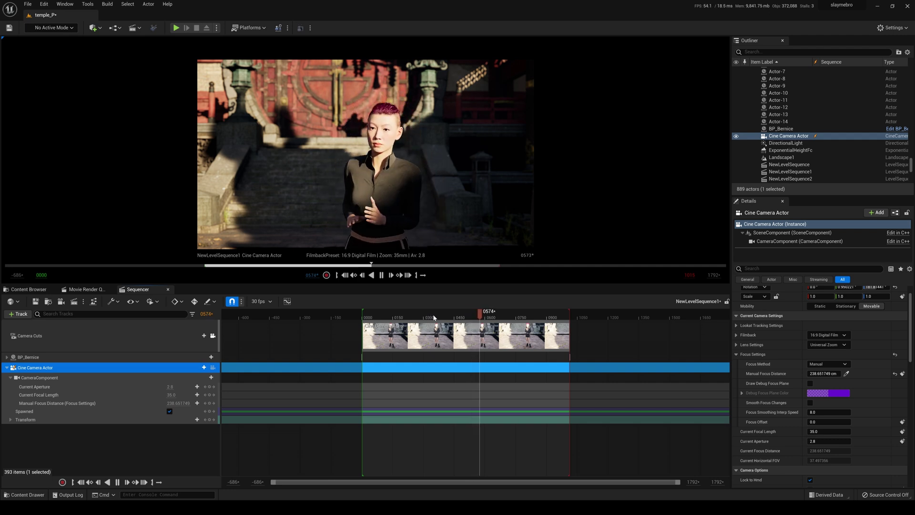
{"action": "left_click", "coordinate": [438, 316]}
{"action": "key", "text": "space"}
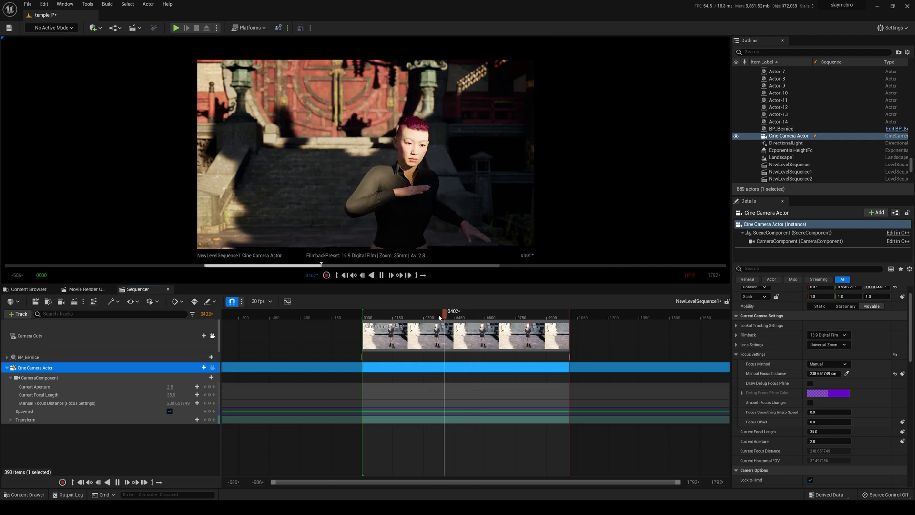
{"action": "left_click", "coordinate": [438, 317]}
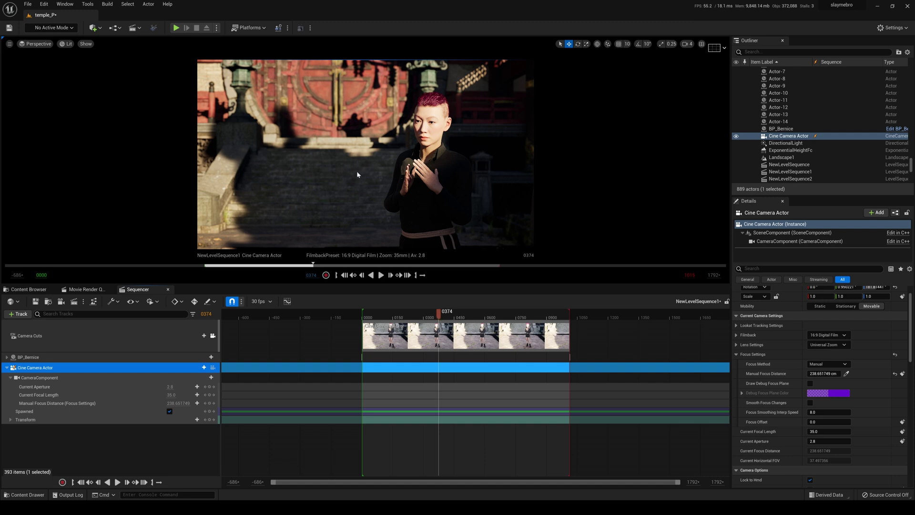
{"action": "left_click_drag", "start_coordinate": [405, 317], "coordinate": [427, 318]}
{"action": "key", "text": "space"}
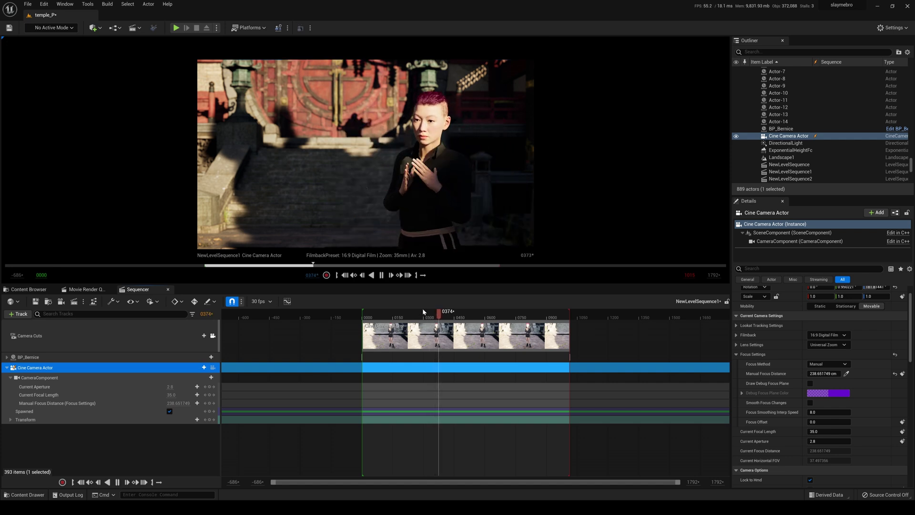
{"action": "key", "text": "space"}
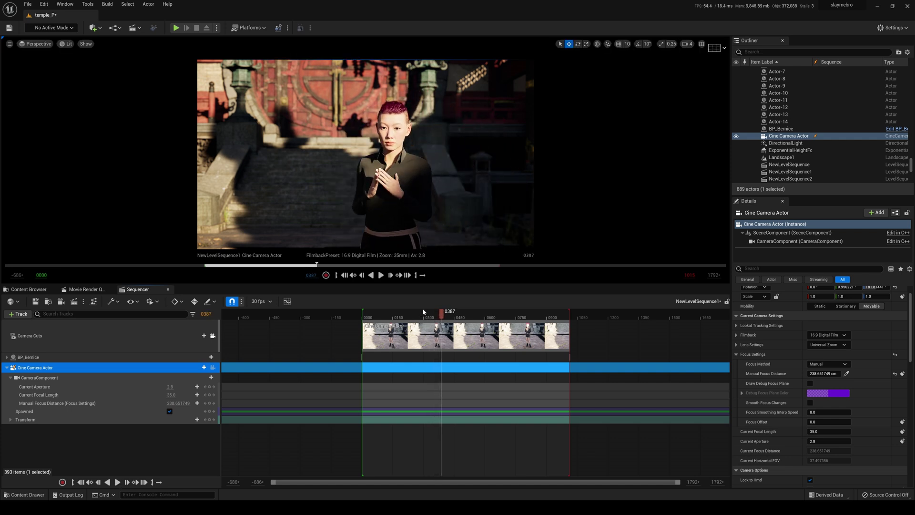